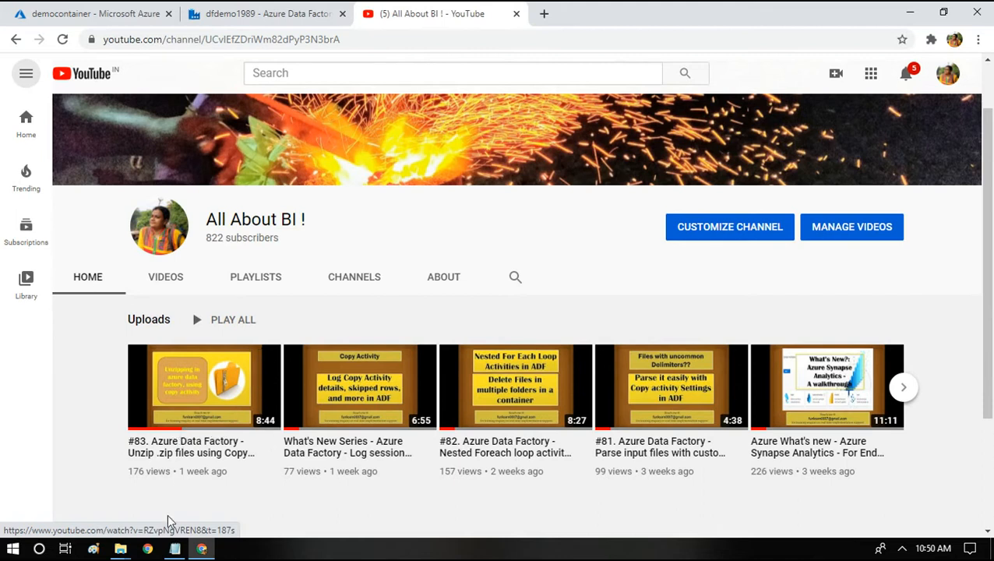
- Switch to the Notepad notes and append "src , sink dataset" to the compression property line
click(174, 548)
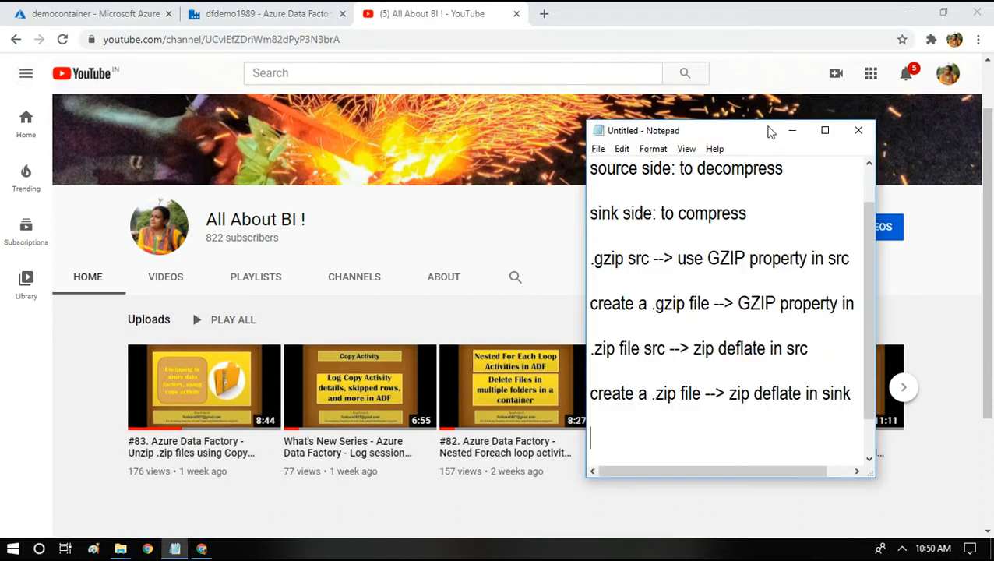
click(825, 130)
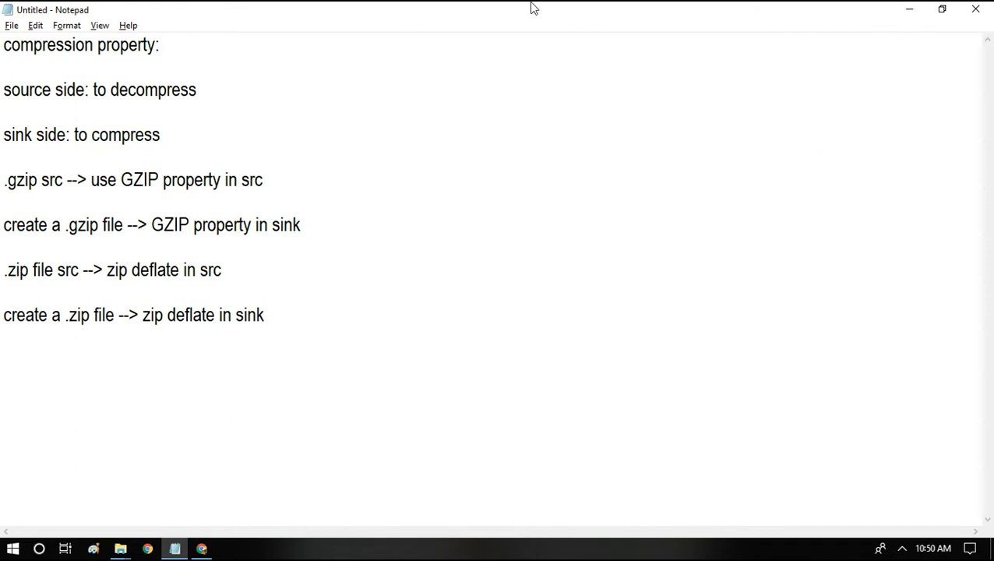
drag(94, 45, 5, 46)
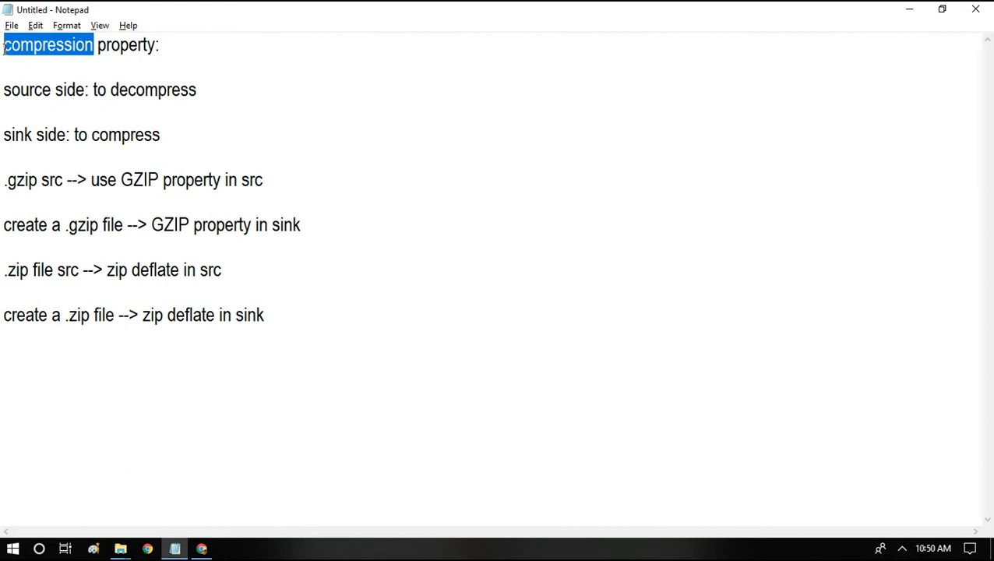
key(End)
text(src , sink dataset)
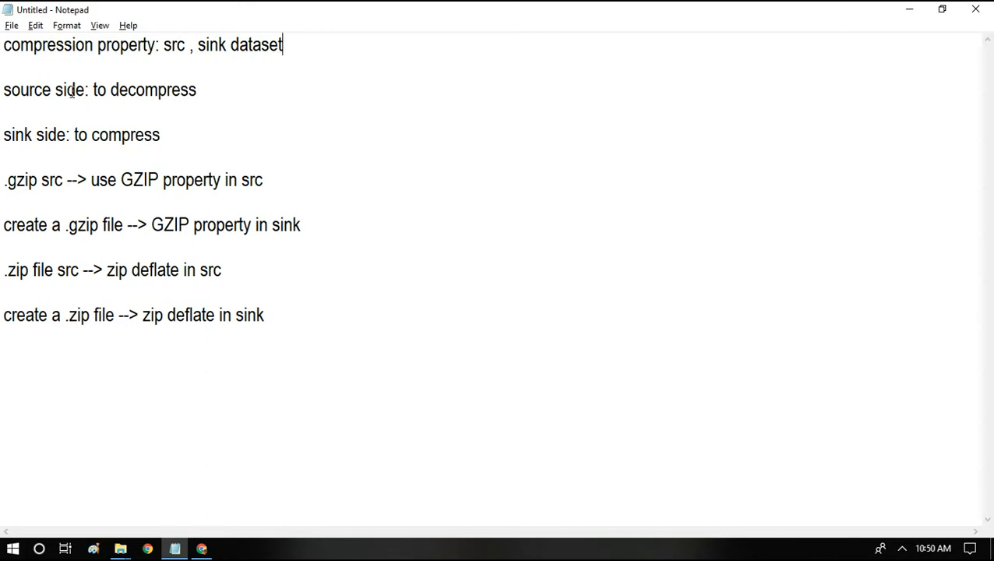
- Review the notes on decompressing at the source side, compressing at the sink side, and the GZIP and zip deflate rules
drag(94, 44, 12, 45)
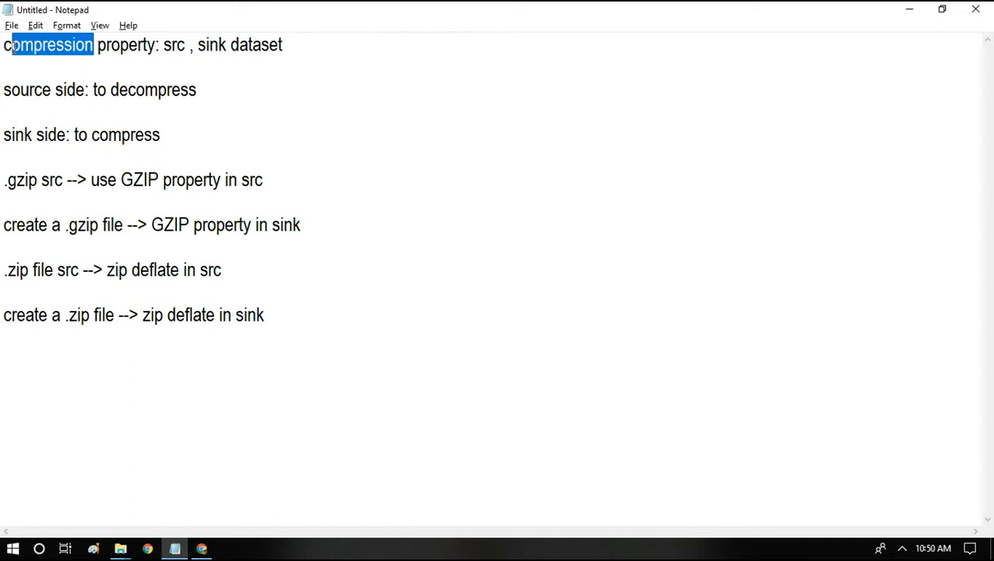
drag(86, 90, 4, 90)
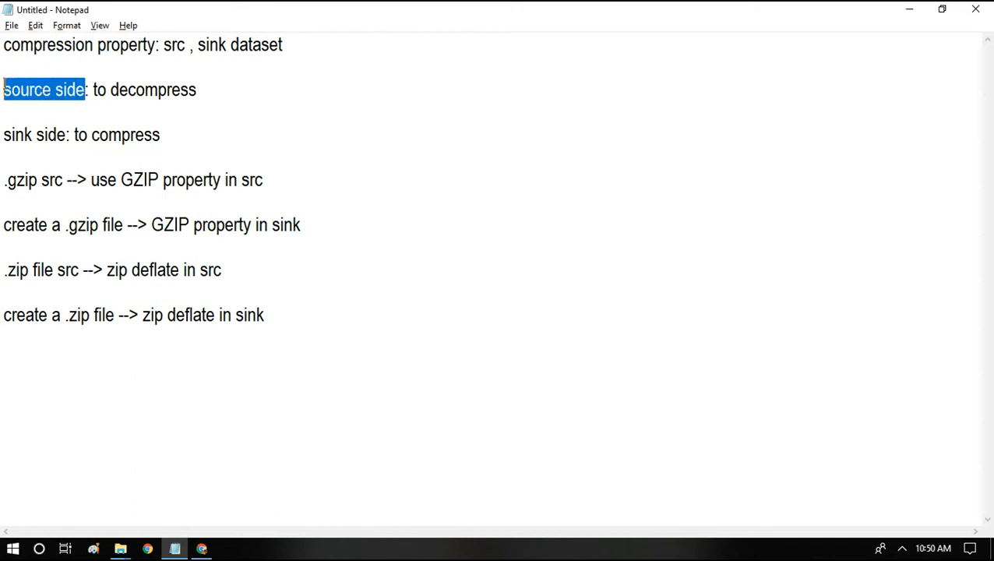
click(199, 89)
drag(199, 89, 94, 87)
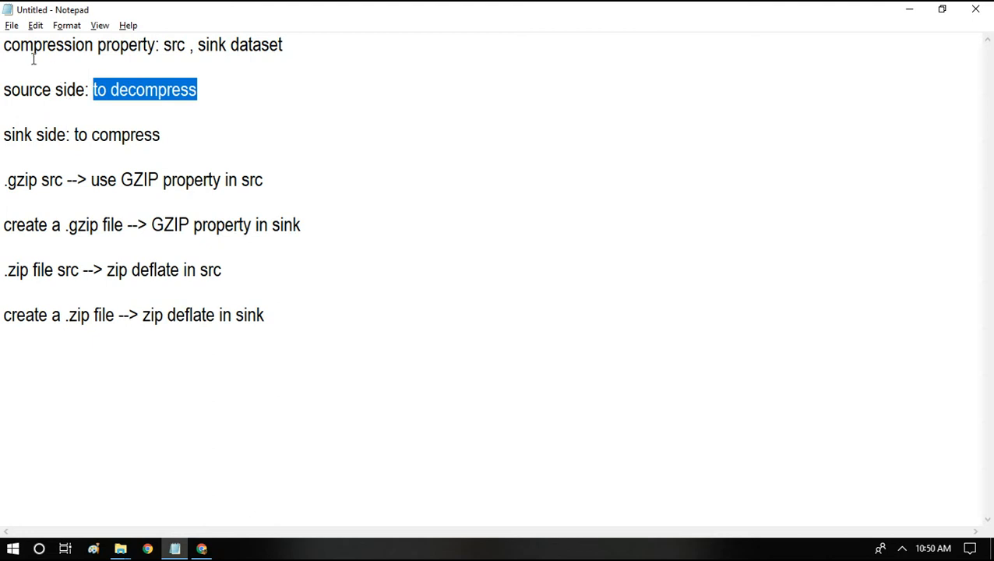
drag(68, 135, 6, 137)
drag(173, 135, 78, 138)
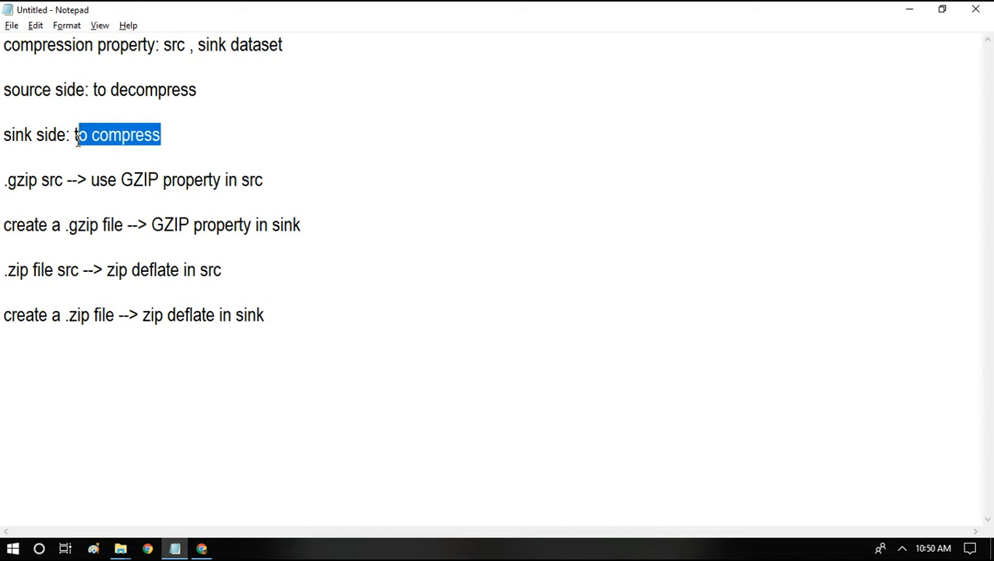
click(78, 137)
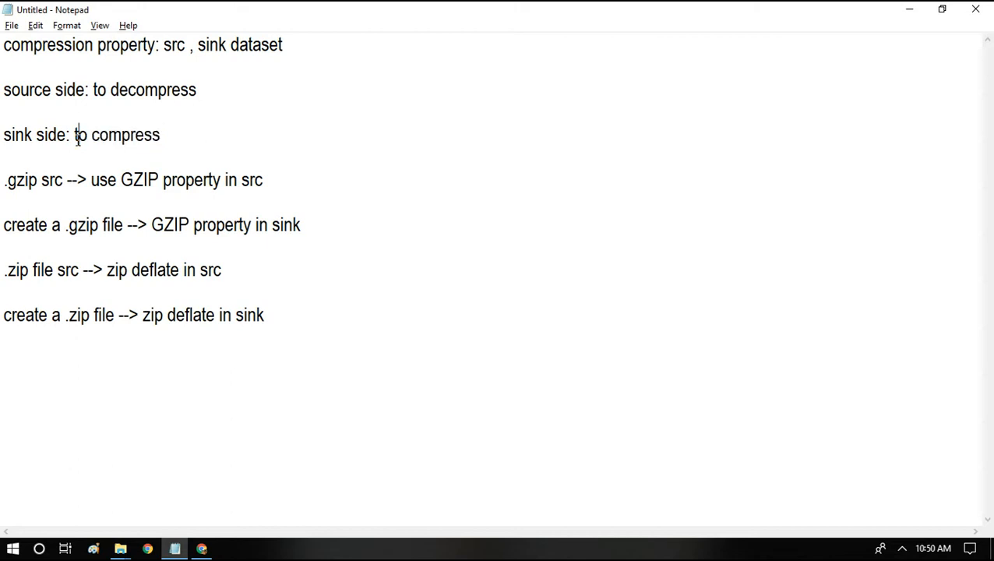
drag(161, 134, 4, 88)
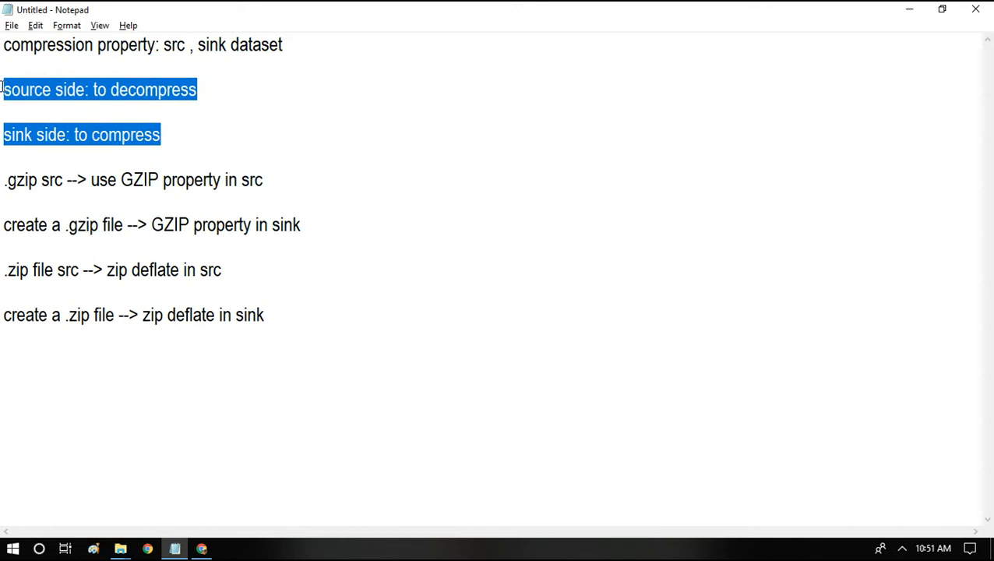
drag(5, 175, 264, 341)
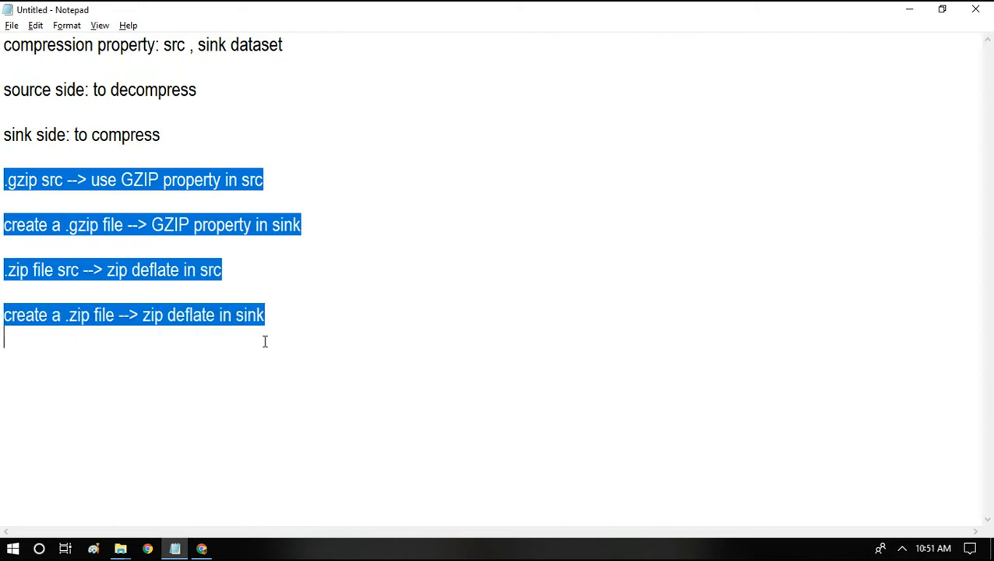
click(69, 252)
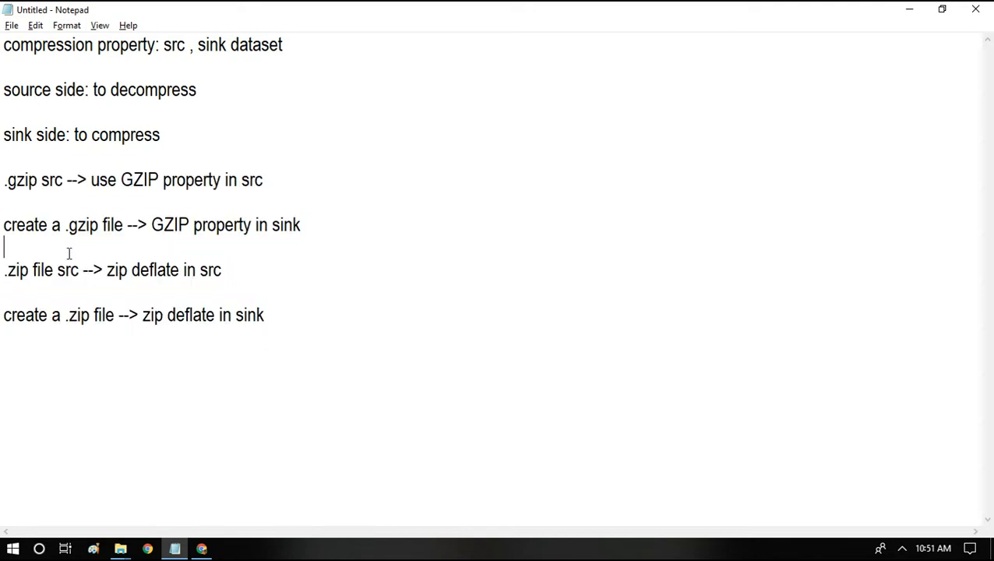
drag(121, 180, 159, 180)
- Switch to Azure Data Factory, open the copy activity's sink dataset dsout and view its available compression types
click(201, 546)
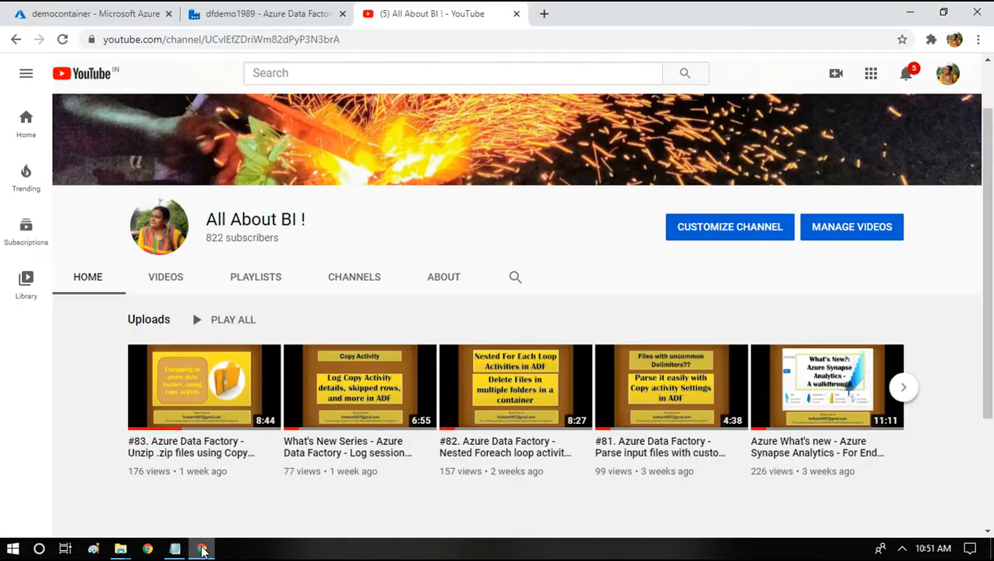
click(274, 11)
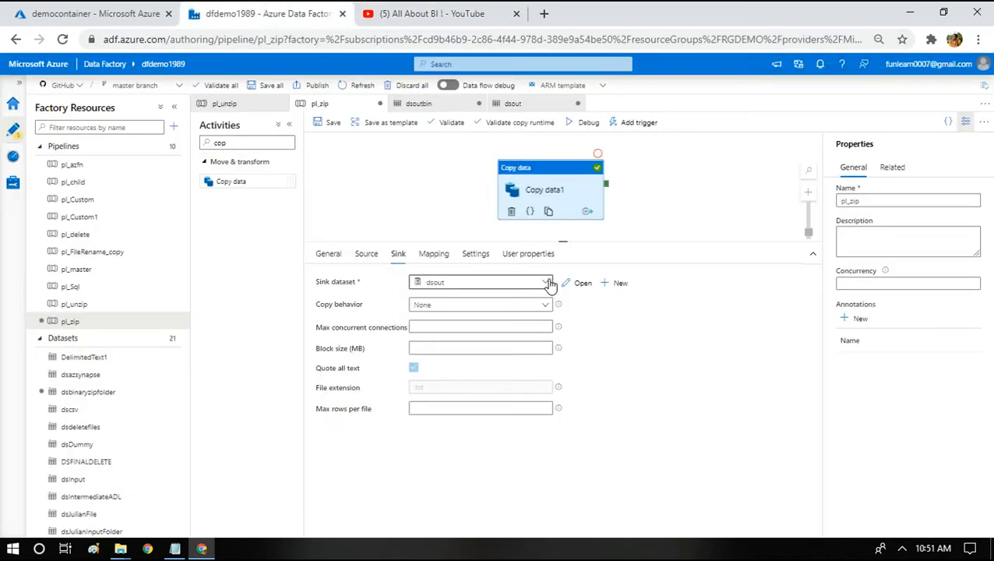
click(578, 284)
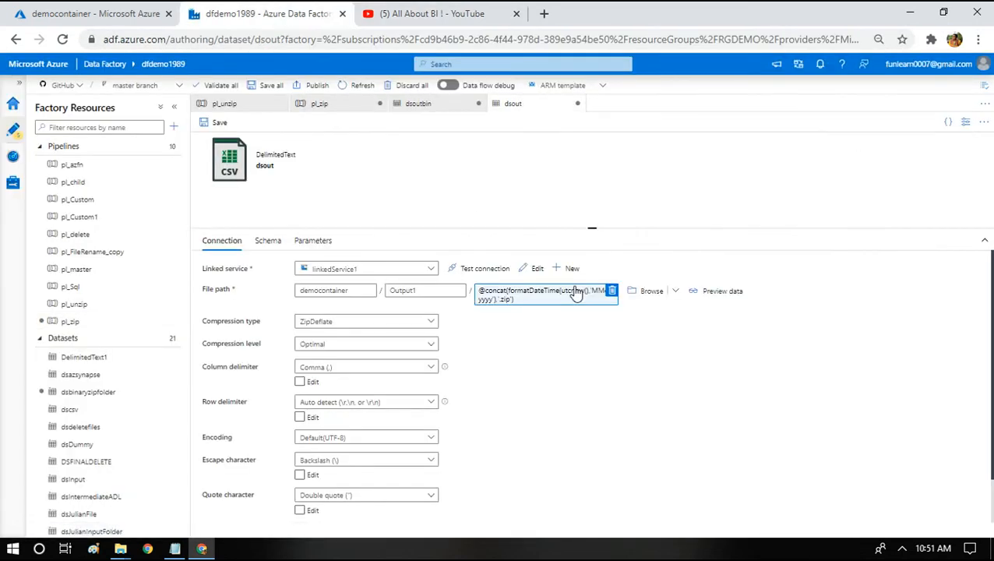
click(321, 323)
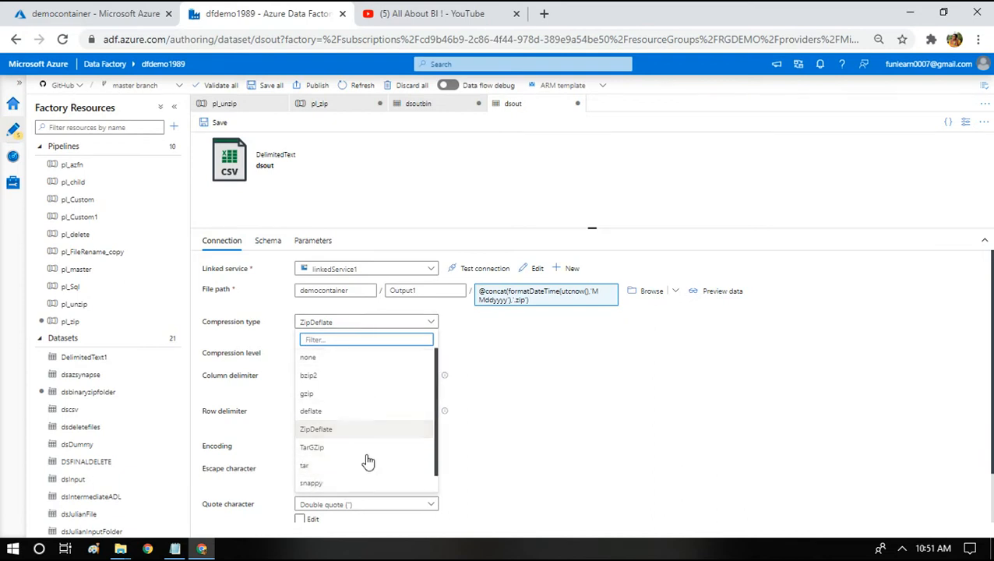
- Return to Notepad and add the example file name "123.gzip" on a new line above the .gzip src rule
click(174, 549)
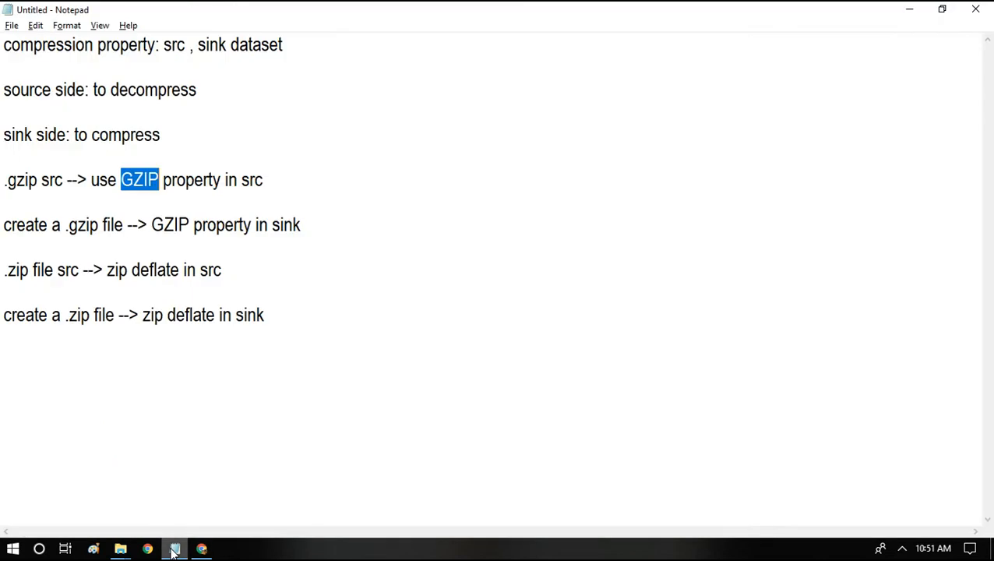
click(42, 180)
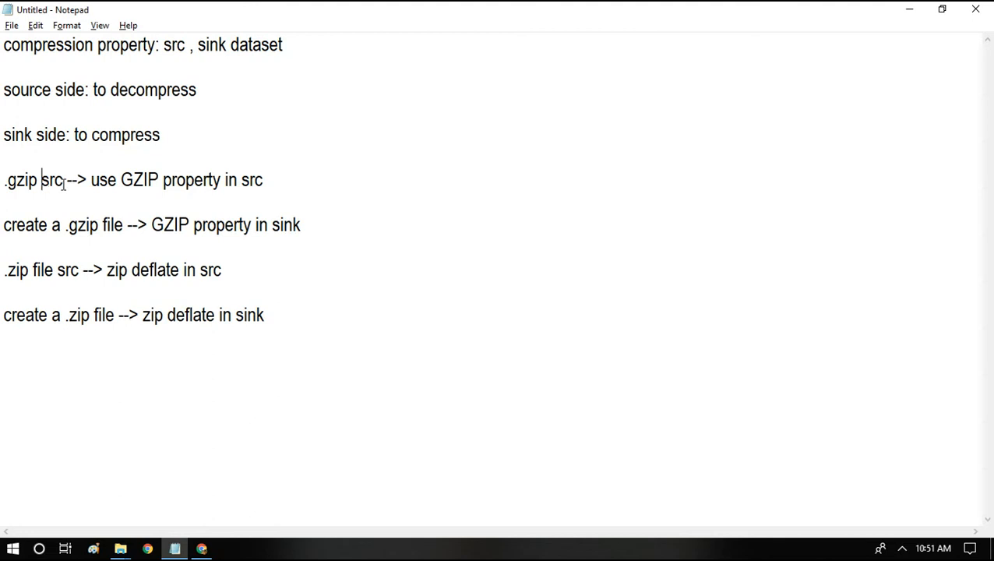
drag(42, 180, 3, 179)
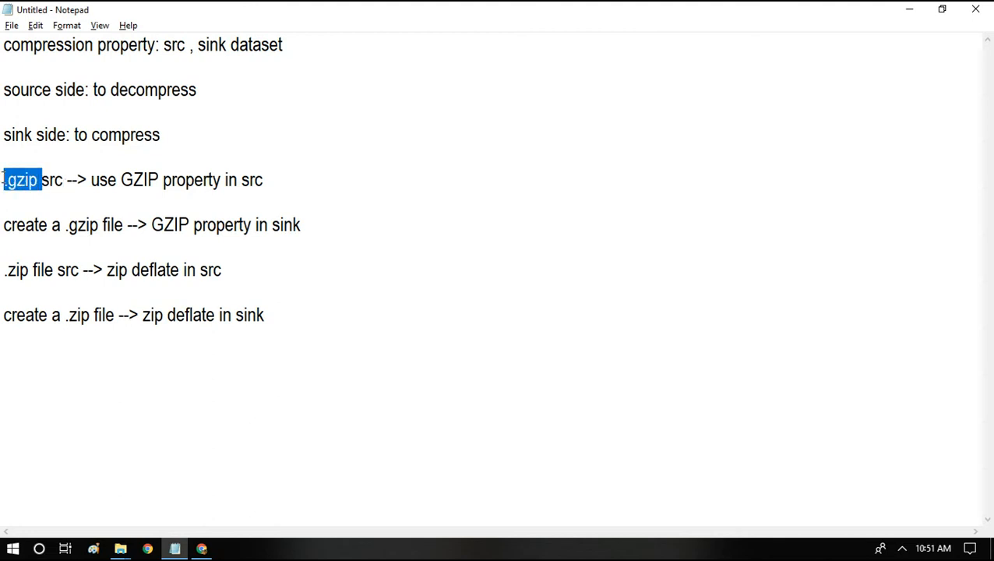
click(4, 179)
key(Return)
key(Up)
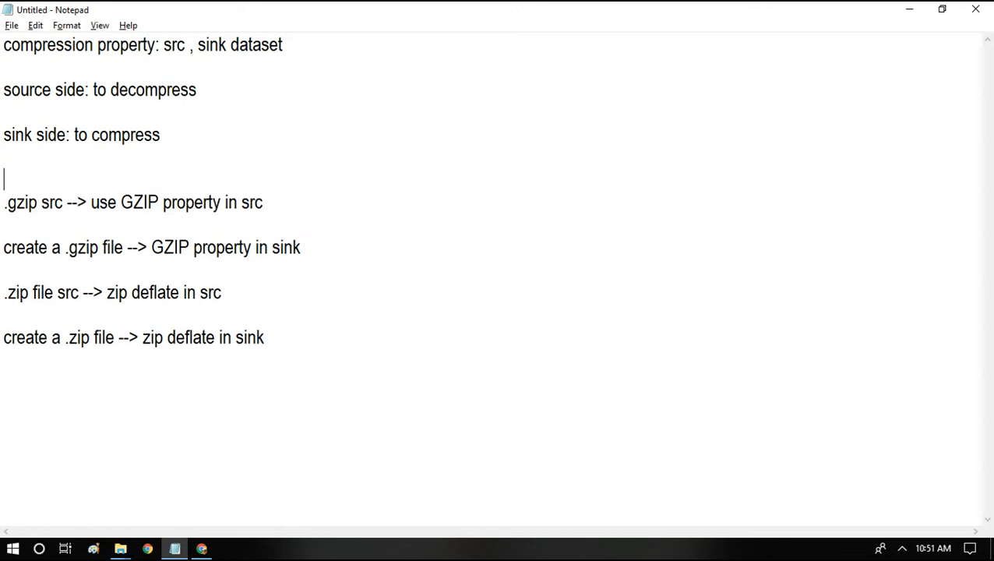
text(123.gzip)
key(shift+Left)
key(shift+Left)
key(shift+Left)
key(shift+Left)
key(shift+Left)
key(shift+Left)
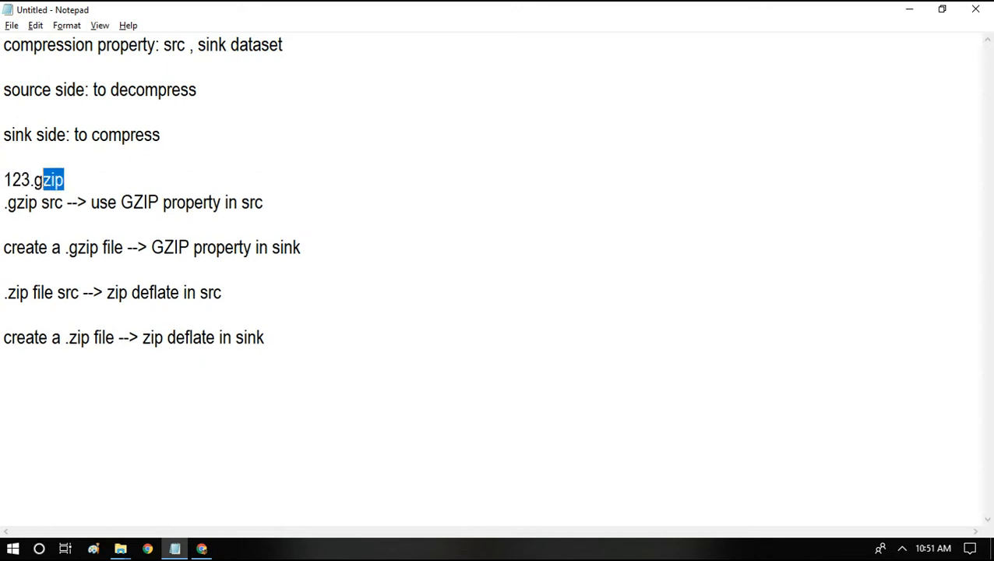
key(shift+Left)
key(shift+Left)
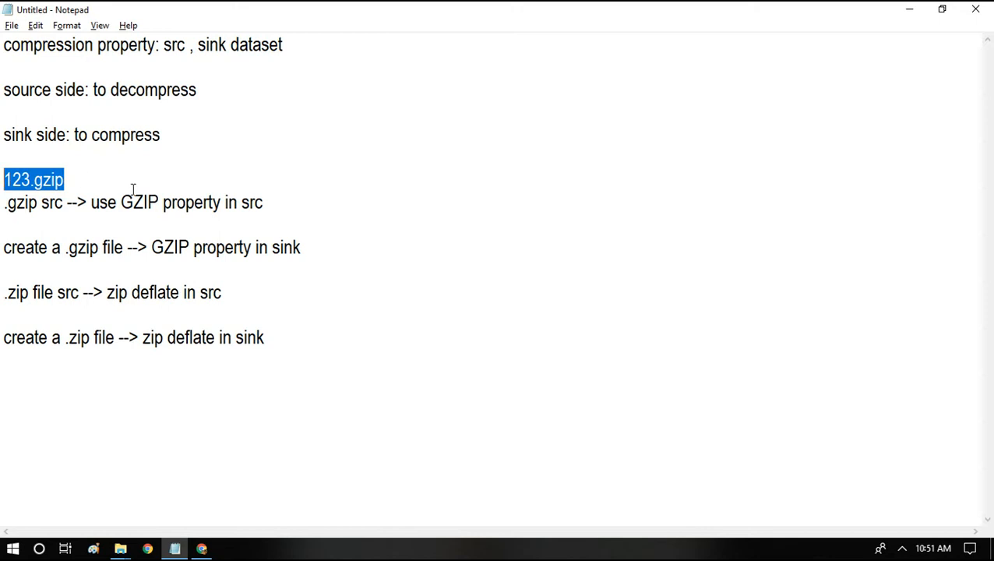
- Append "-->decompress" to the 123.gzip example line
drag(123, 202, 158, 203)
drag(67, 179, 2, 160)
click(3, 168)
text(-)
key(BackSpace)
key(Down)
key(End)
text(-->decompress)
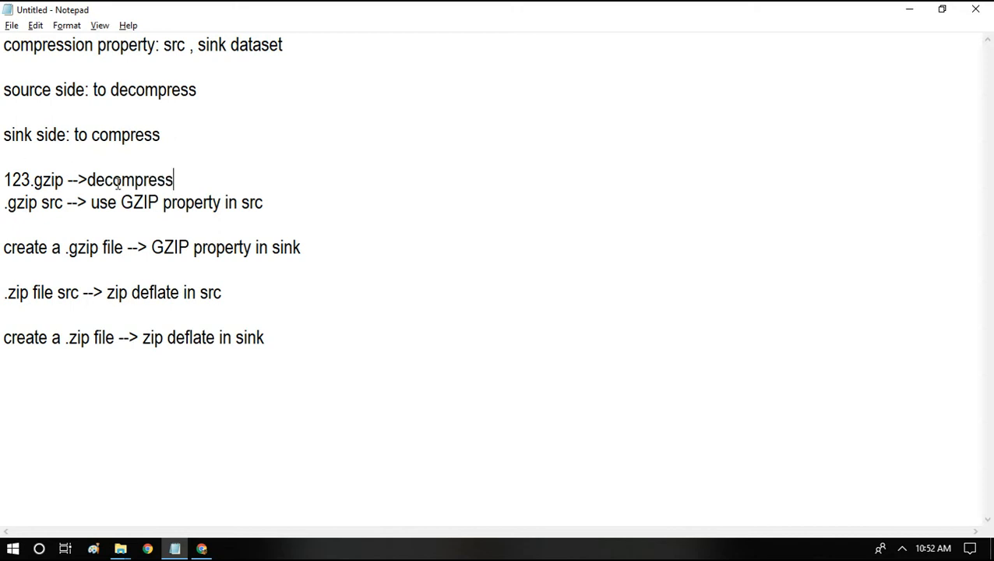
- Examine the rule for using the GZIP property in the source with the 123.gzip example
drag(64, 180, 34, 181)
drag(121, 203, 283, 200)
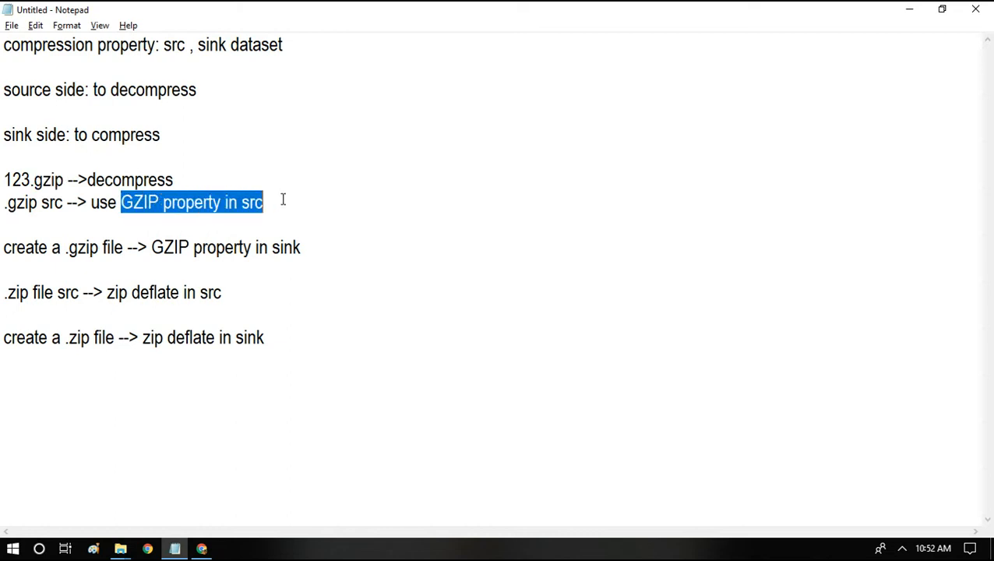
click(283, 200)
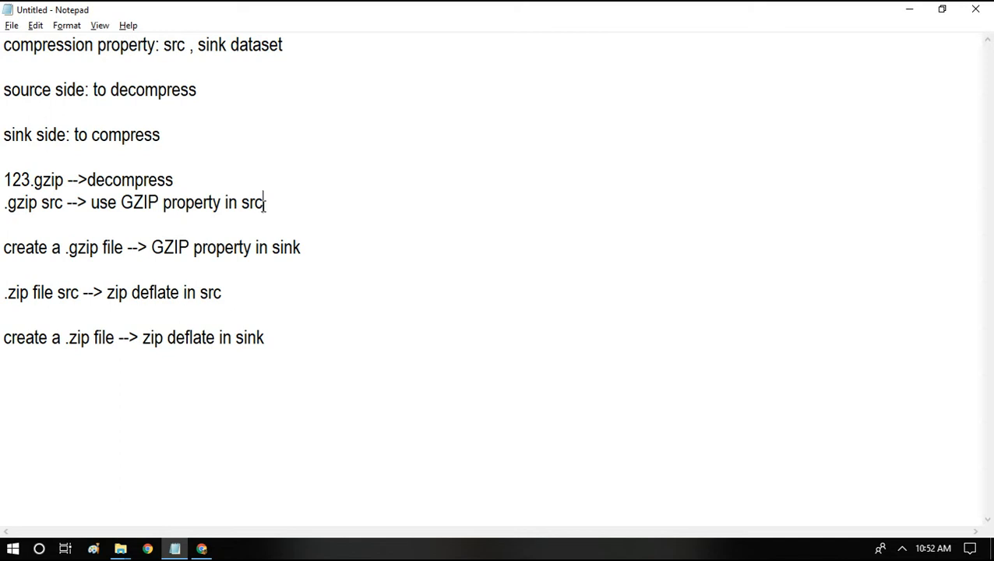
drag(264, 205, 2, 204)
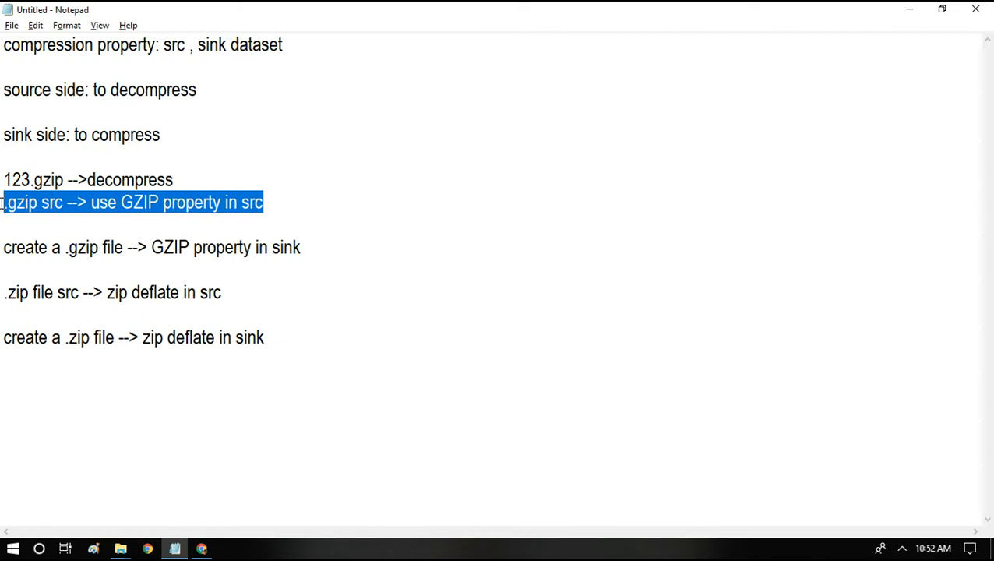
click(3, 204)
drag(64, 180, 2, 181)
- Change the word "decompress" to "compress" in the 123.gzip example line
click(112, 185)
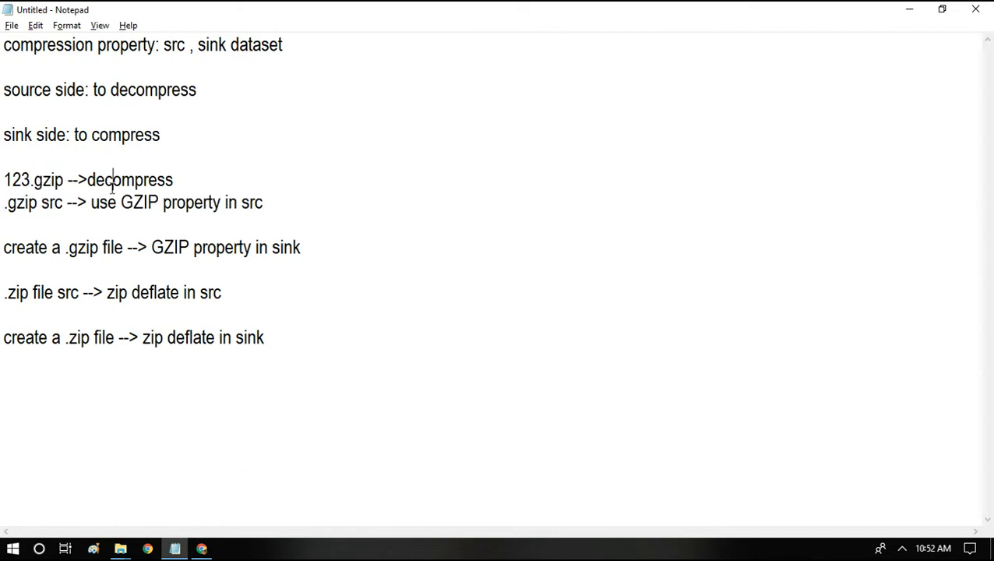
key(BackSpace)
key(BackSpace)
key(BackSpace)
text(c)
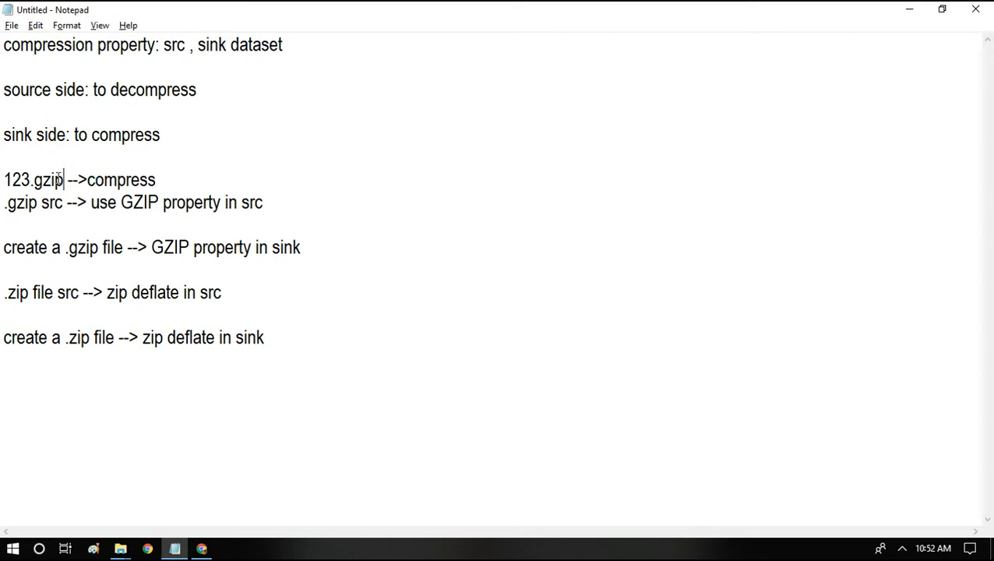
- Highlight the GZIP-in-sink rule, then switch to Azure Data Factory and look up gzip among the dsout dataset's compression types
drag(65, 180, 2, 181)
drag(152, 247, 298, 264)
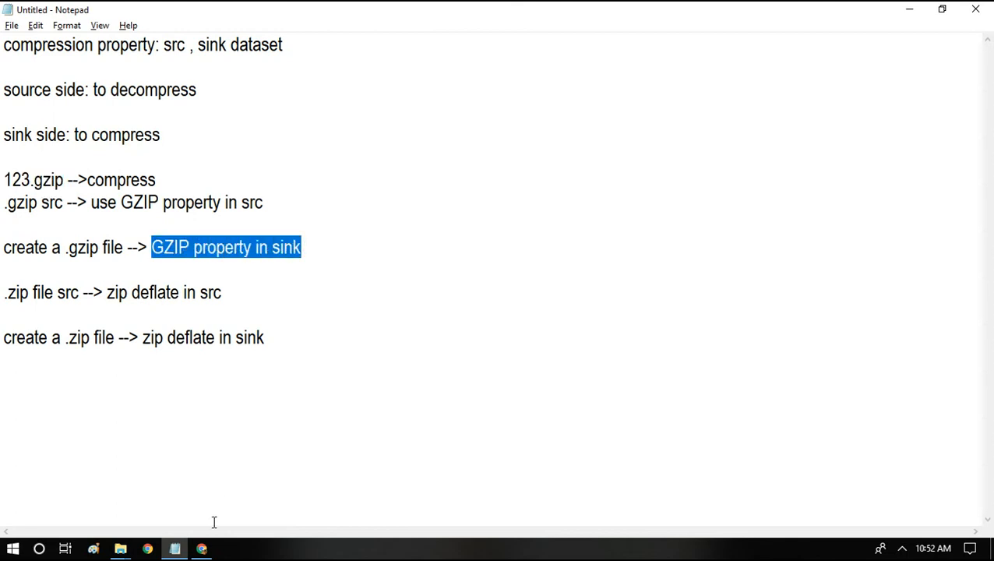
click(202, 549)
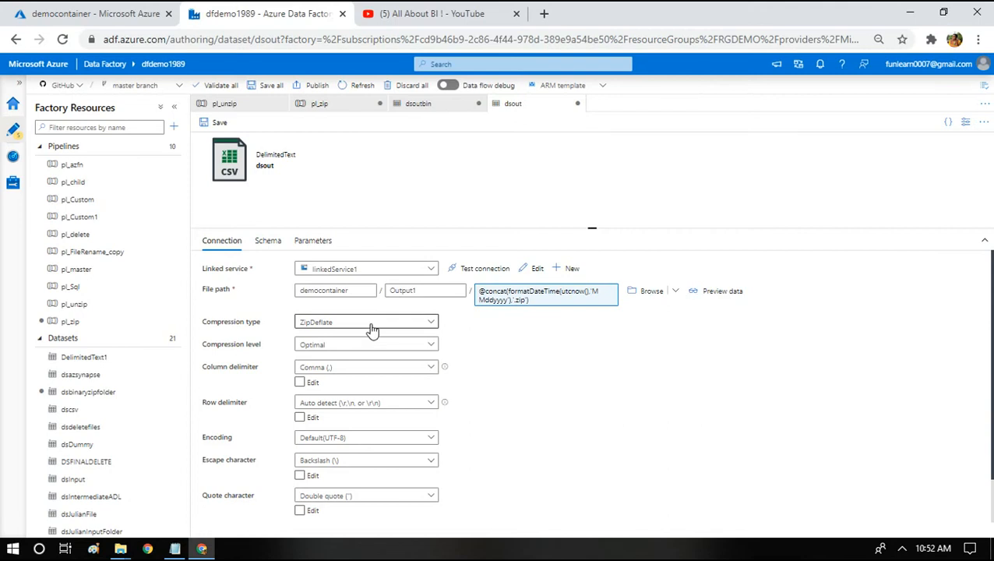
click(371, 330)
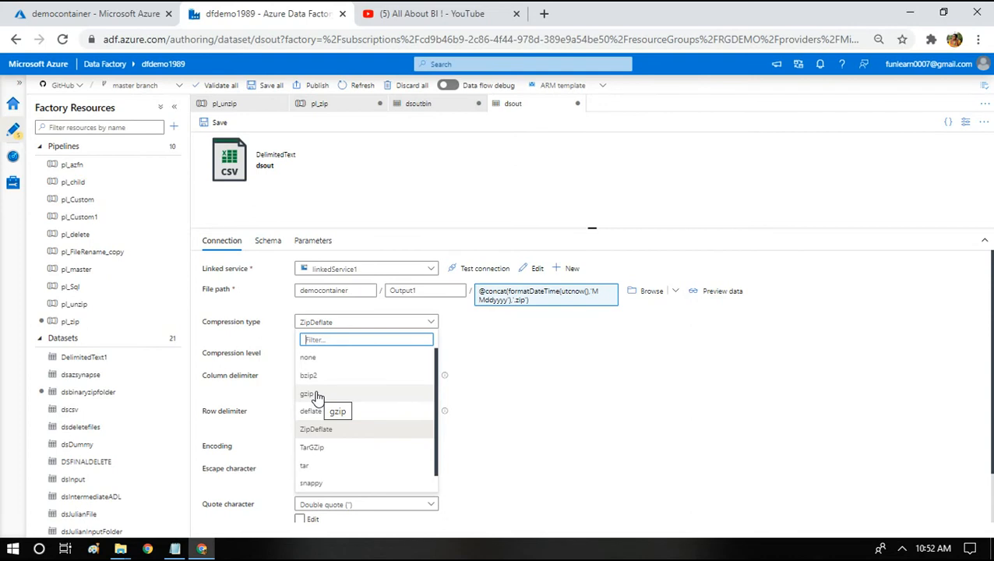
- Return to Notepad and delete the 123.gzip example together with both GZIP rules
click(175, 548)
click(84, 275)
drag(78, 274, 2, 180)
key(Delete)
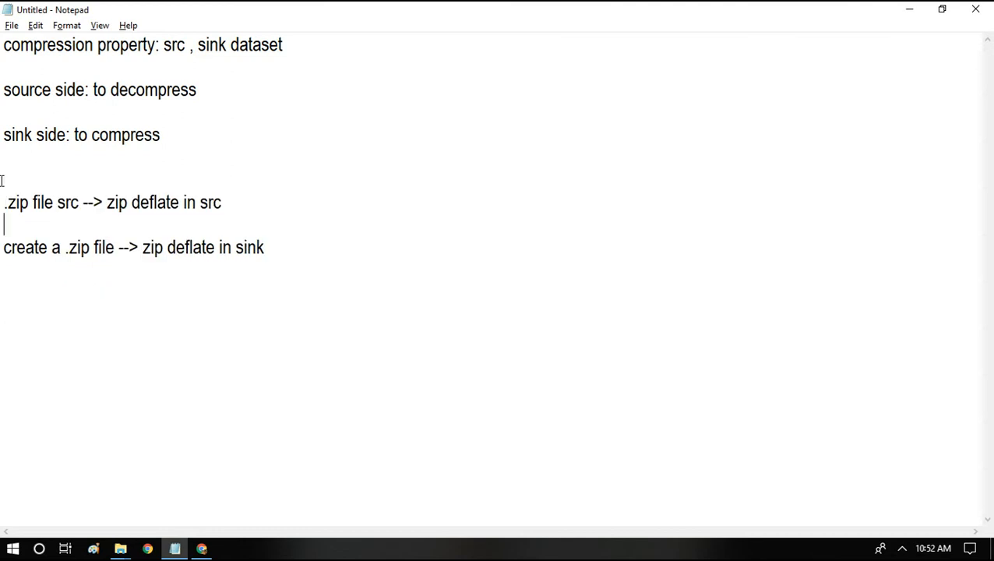
- Add the line "src: 123.zip" above the .zip source rule and highlight "zip deflate" in that rule
drag(32, 201, 2, 206)
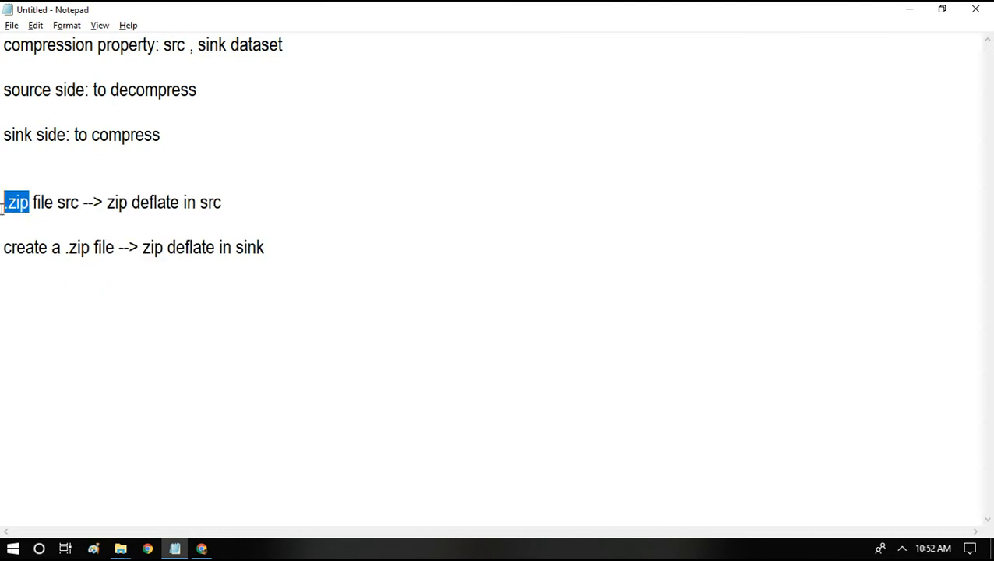
click(24, 180)
key(Return)
key(Up)
text(src: 123.zip)
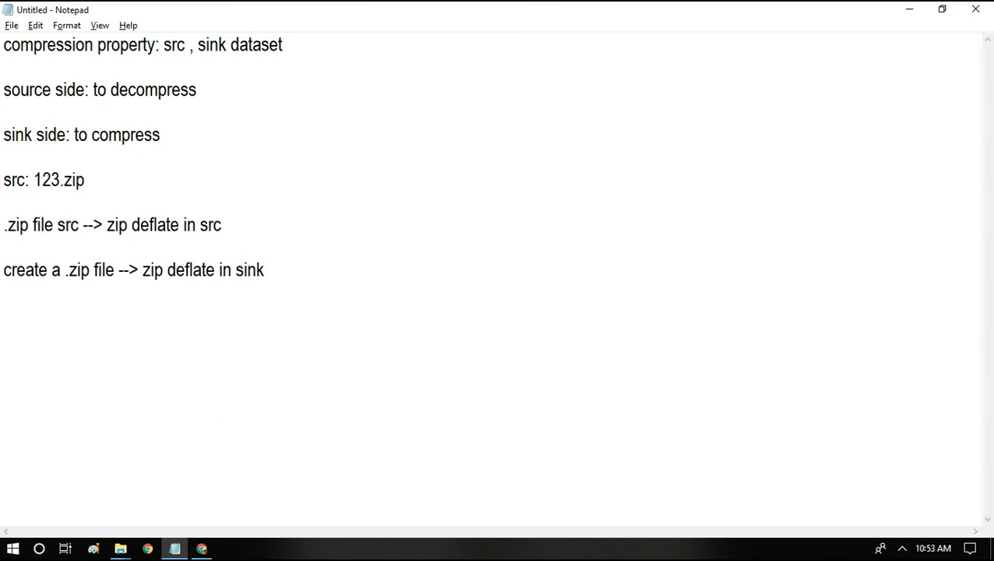
drag(107, 225, 179, 225)
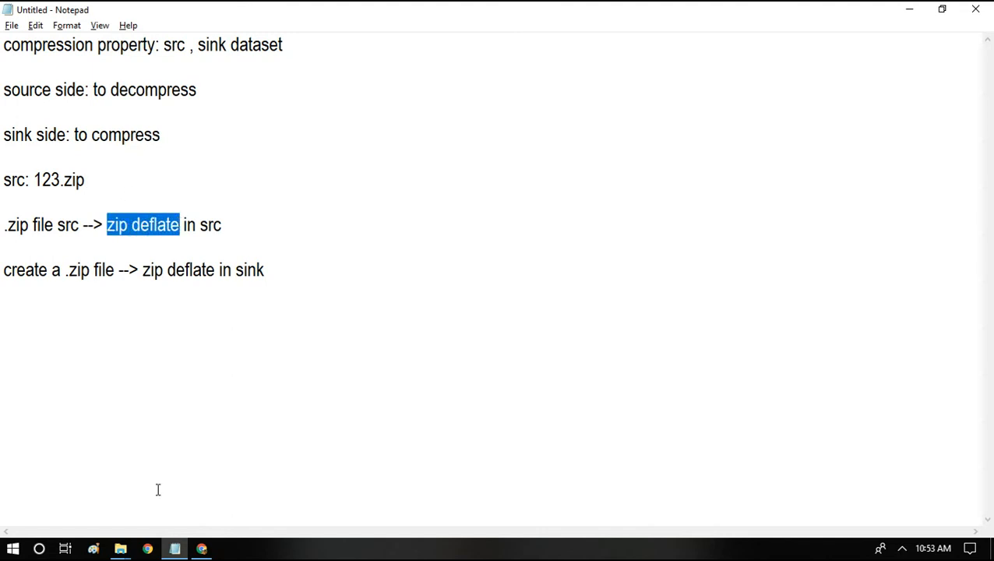
- Switch to Azure Data Factory, look up ZipDeflate among the dsout dataset's compression types, and return to Notepad
click(202, 548)
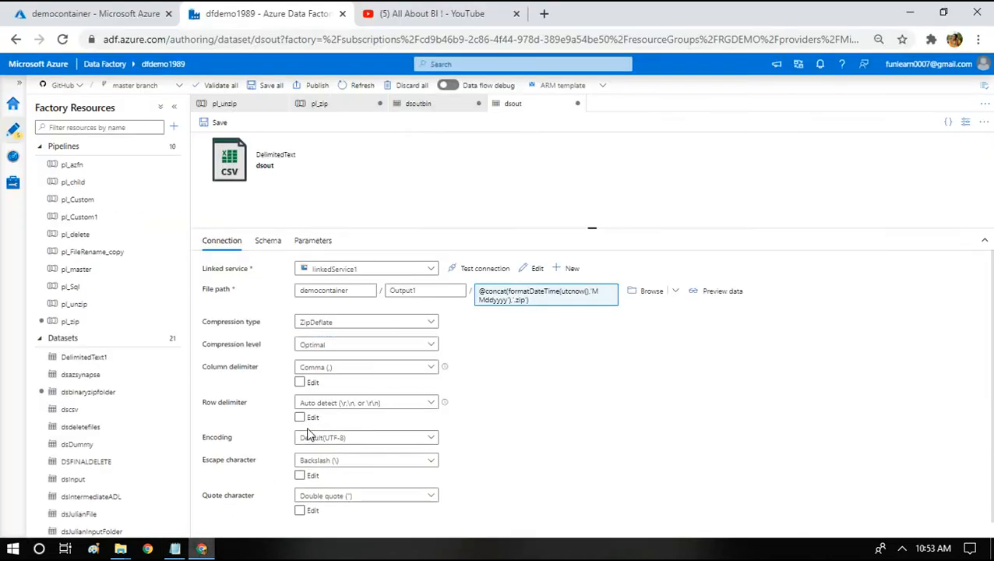
click(356, 322)
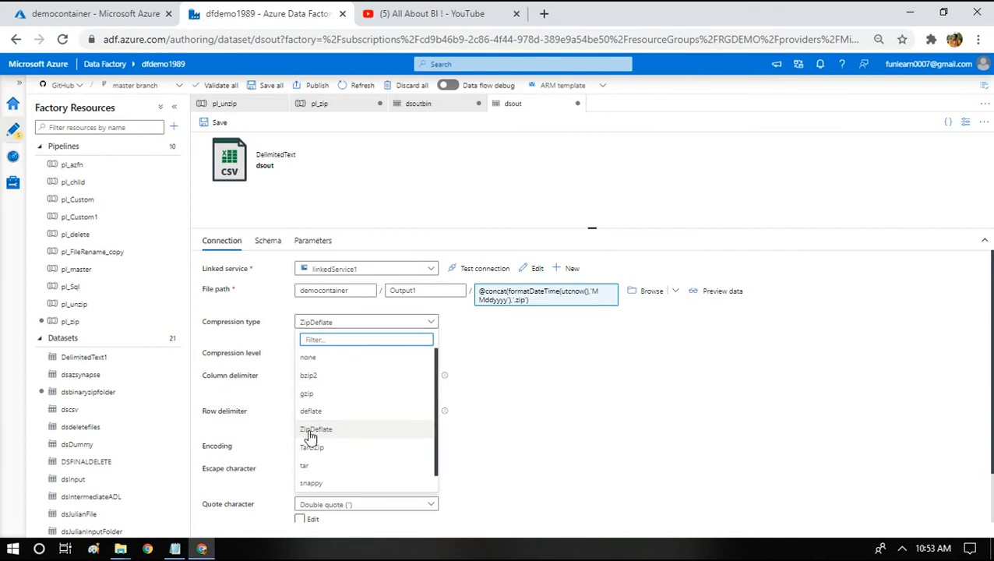
key(alt+Tab)
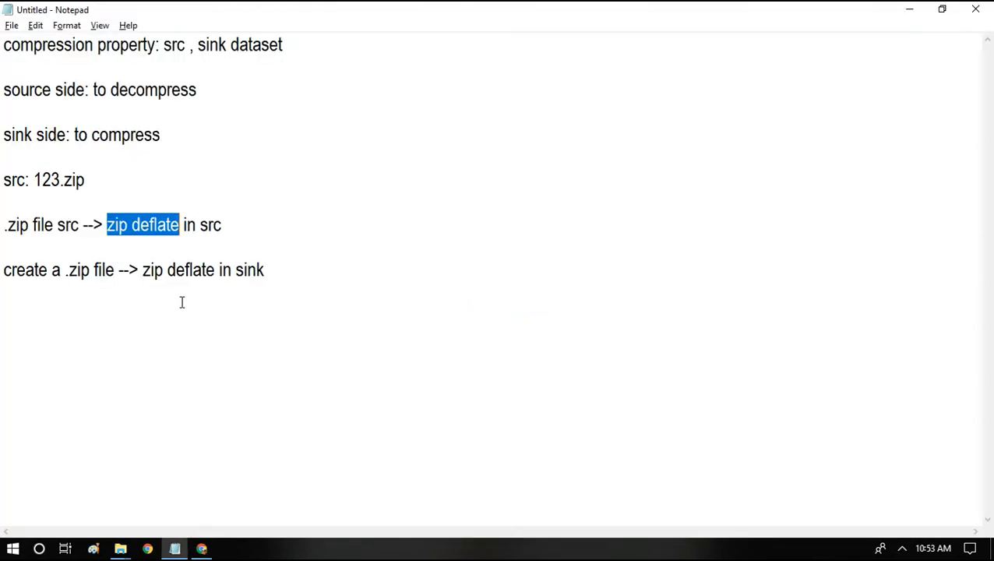
- Highlight "src" and ".zip" in the source rule, and "zip deflate in sink" in the create-a-.zip rule
drag(224, 224, 201, 224)
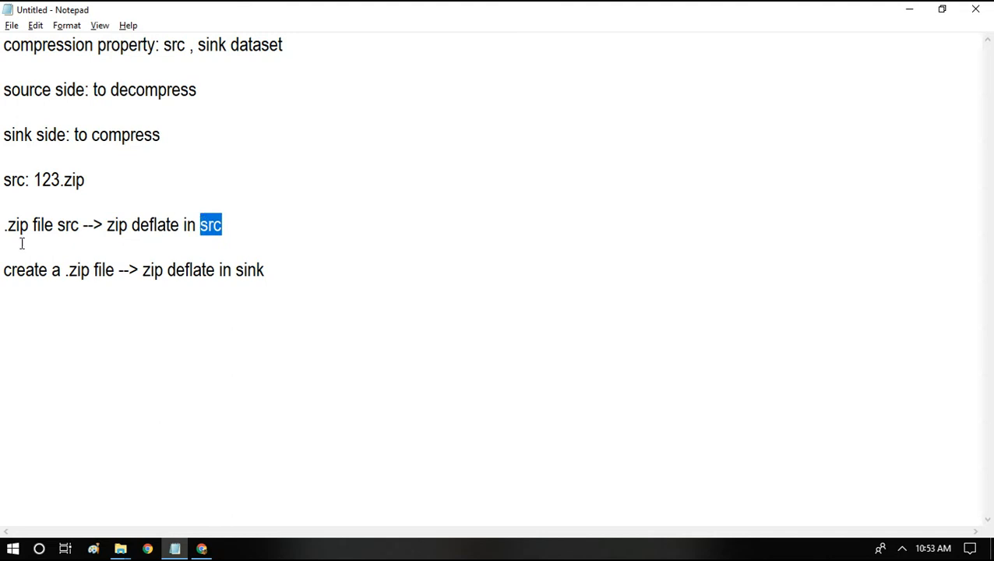
drag(24, 237, 4, 224)
click(4, 225)
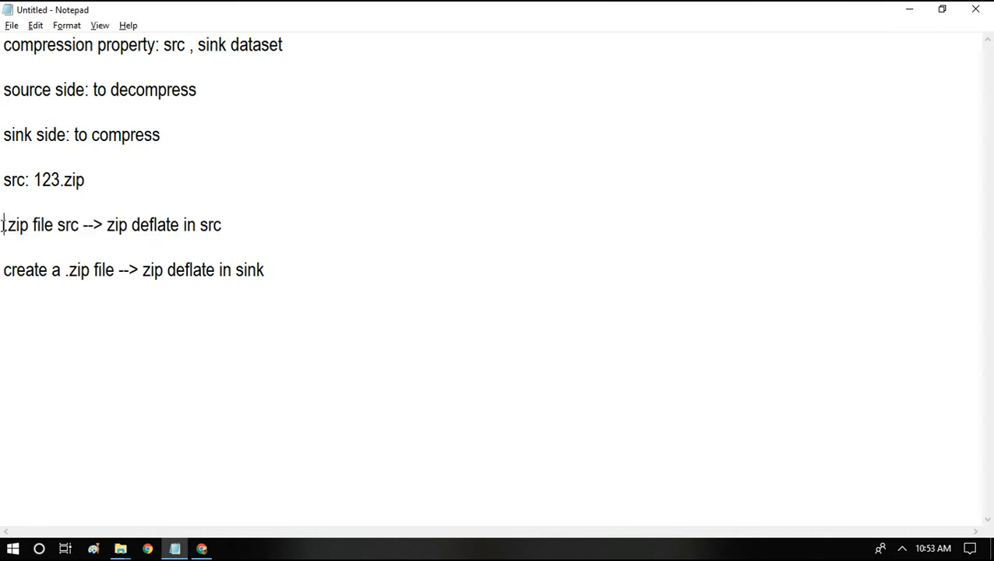
drag(30, 224, 3, 225)
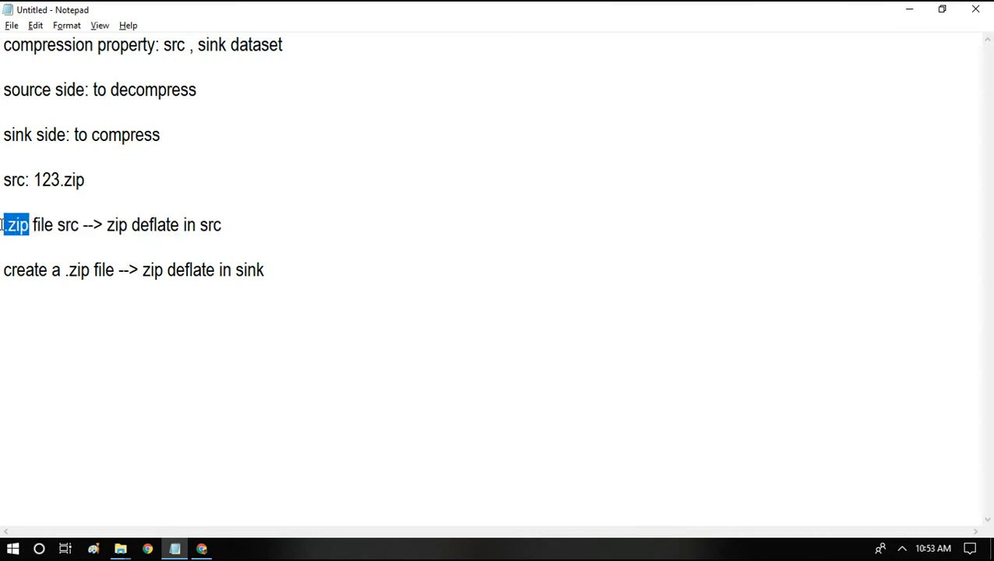
drag(146, 272, 270, 276)
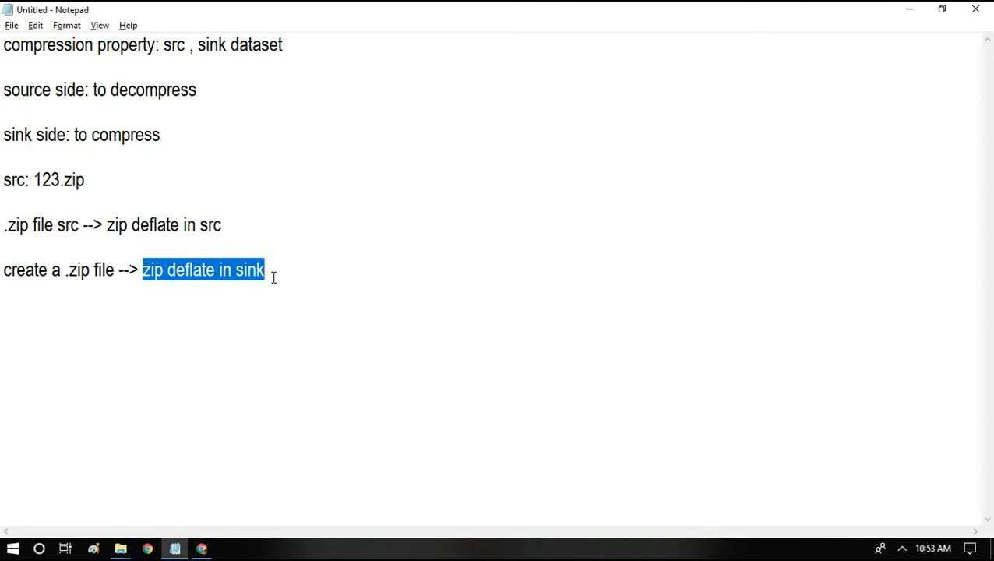
- Switch to Azure Data Factory and open the pl_unzip copy activity's source dataset dszip to check its compression type
click(202, 549)
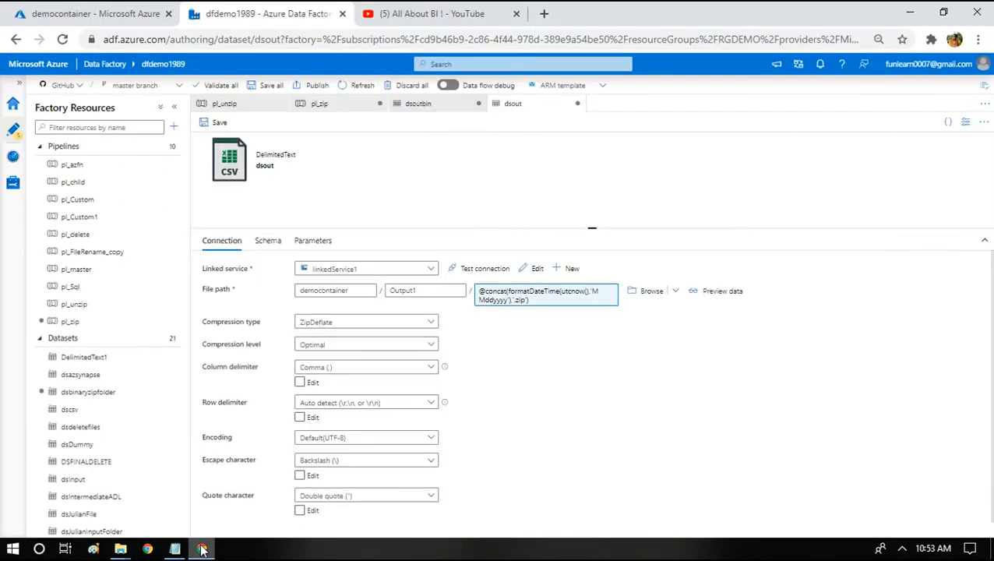
click(73, 304)
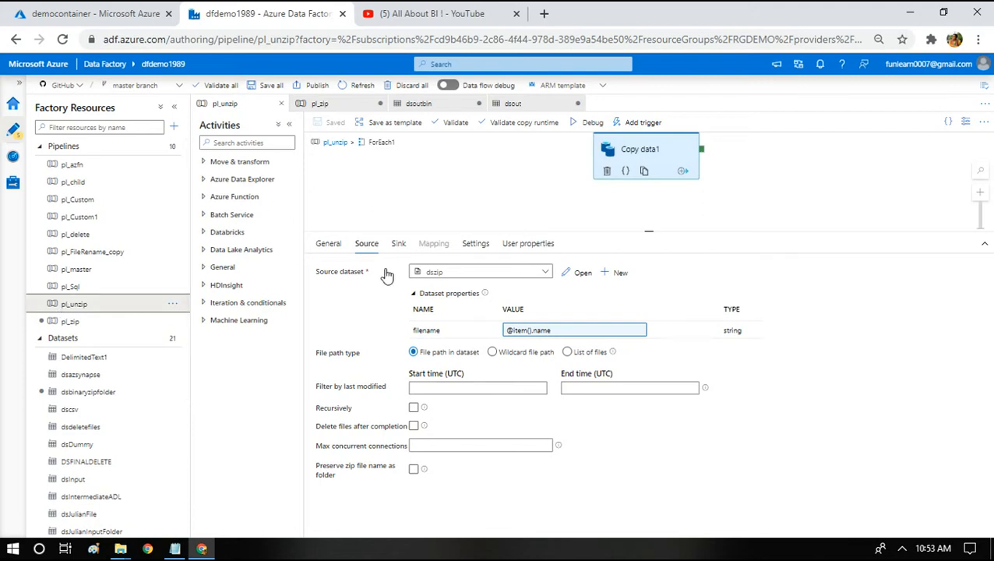
click(584, 276)
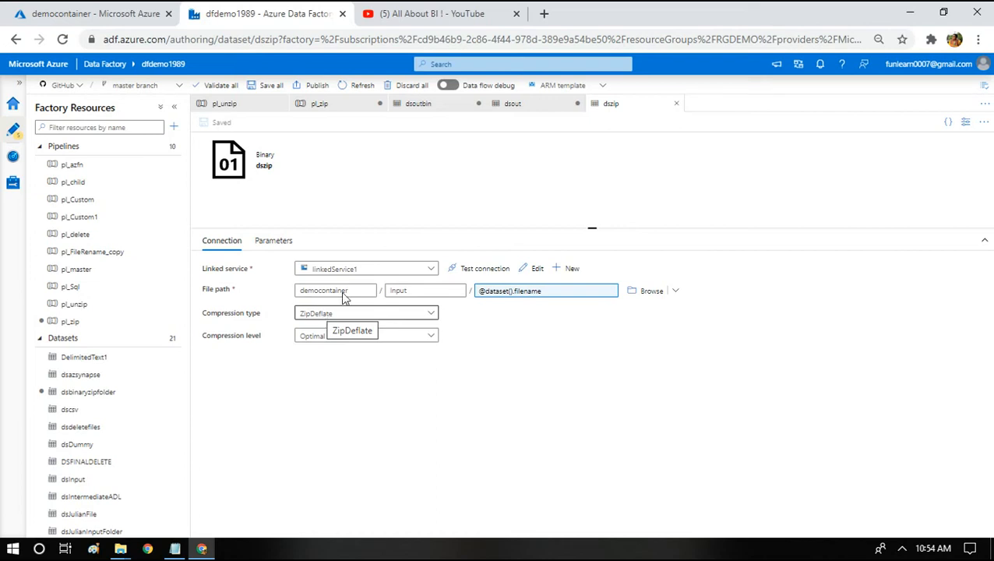
- Review the pl_zip copy activity's source wildcard path and compare it with the files in democontainer's Input folder
click(316, 106)
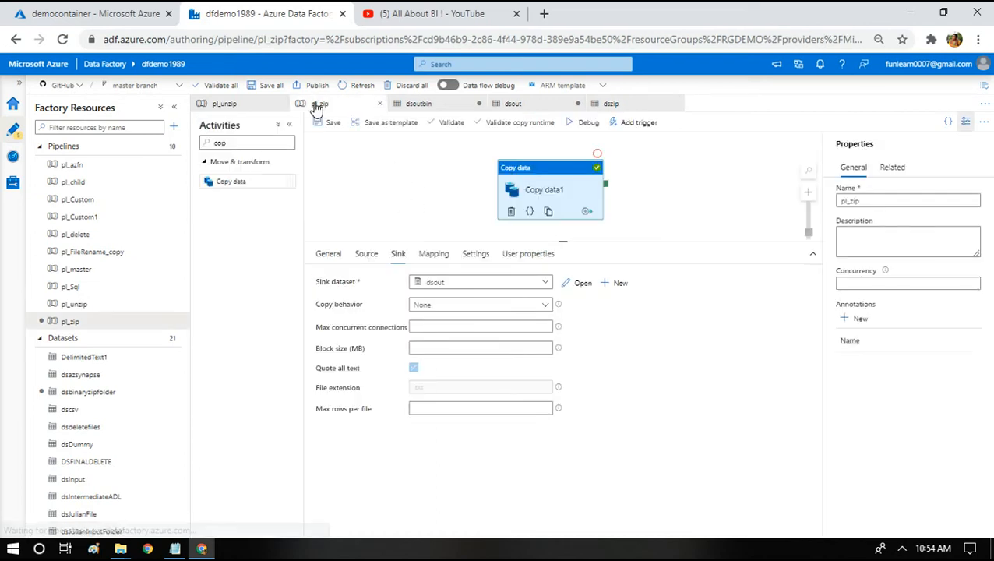
click(366, 254)
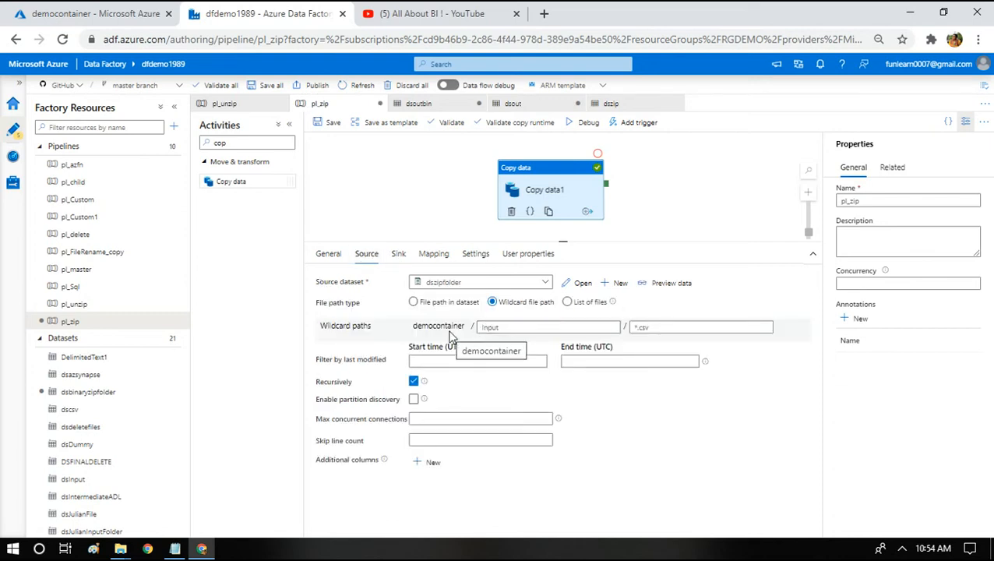
click(105, 14)
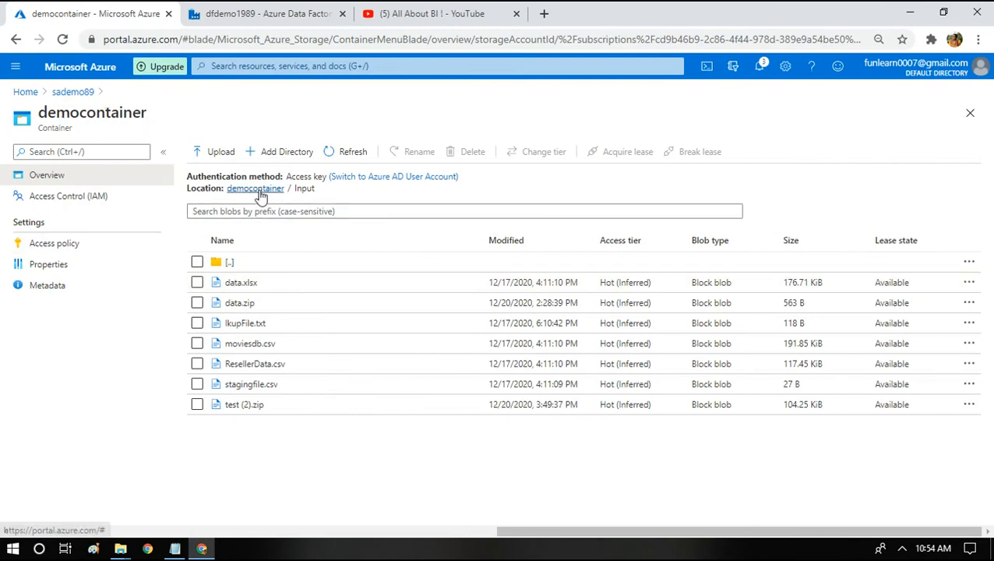
click(268, 13)
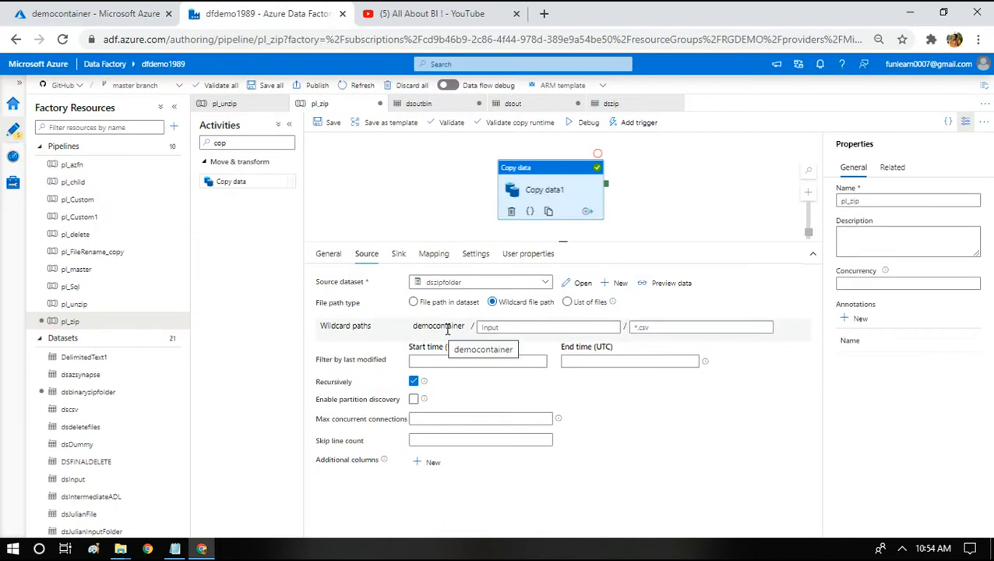
drag(662, 328, 622, 320)
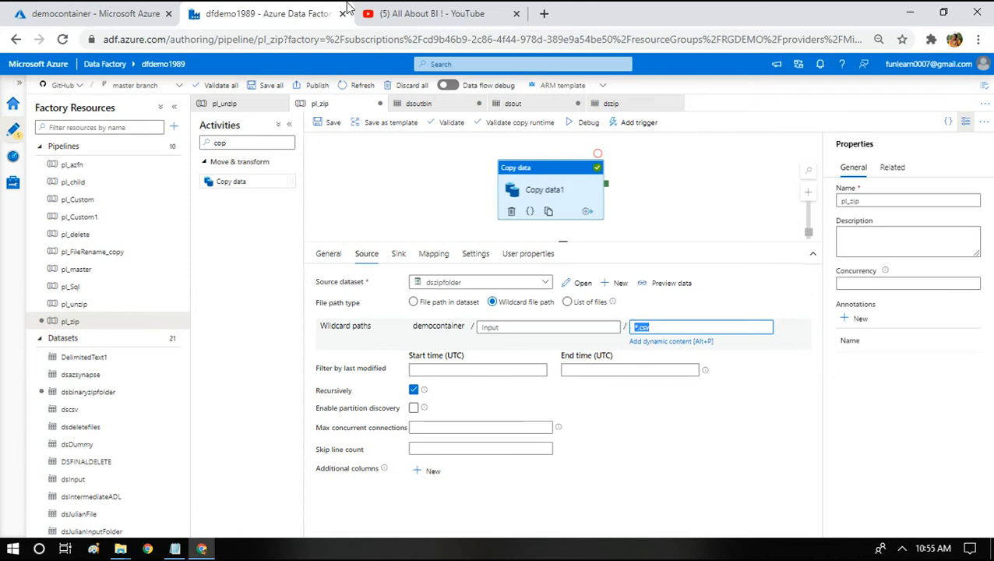
click(109, 13)
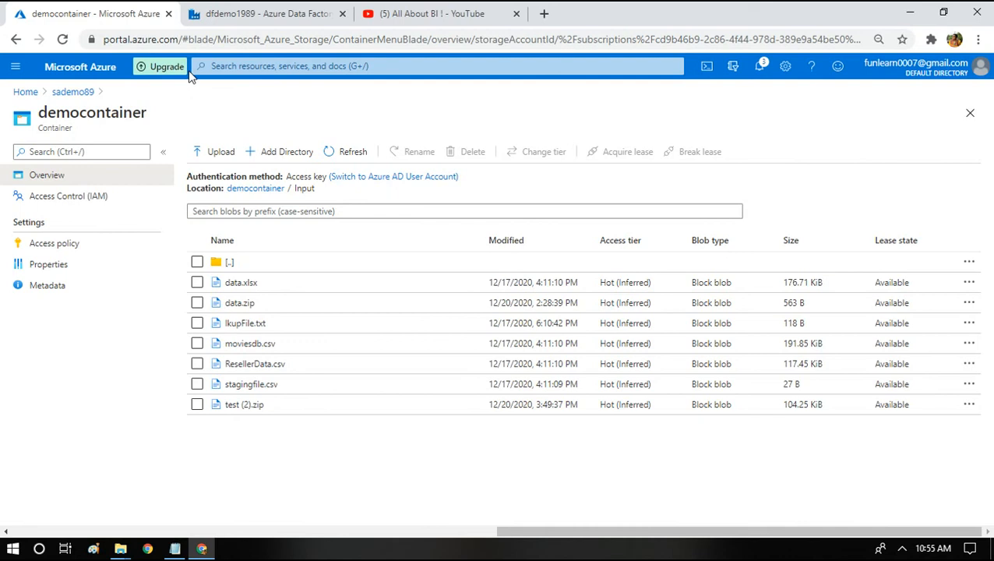
click(286, 11)
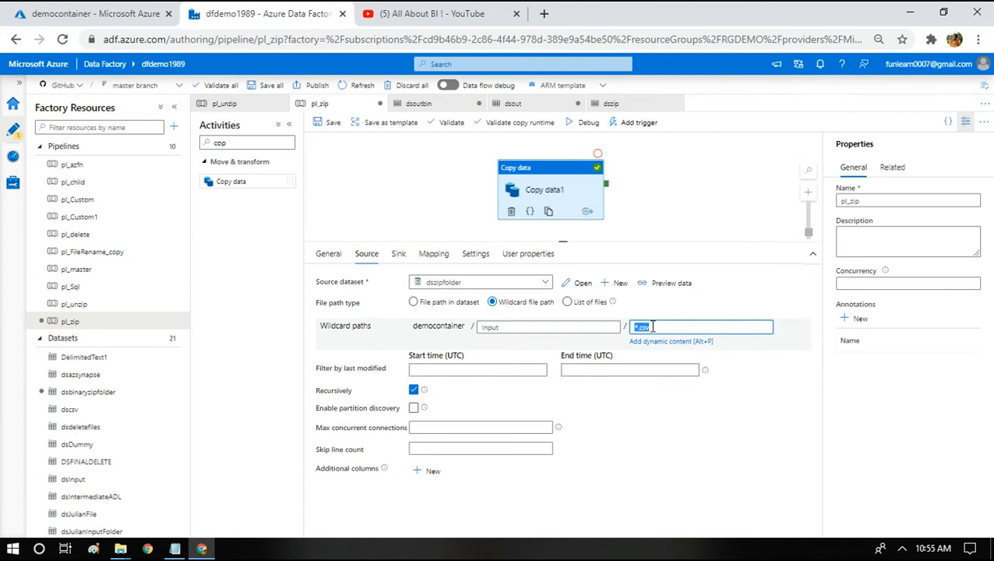
- Open the pl_zip copy activity's sink dataset dsout and highlight the Output1 folder in its file path
click(397, 261)
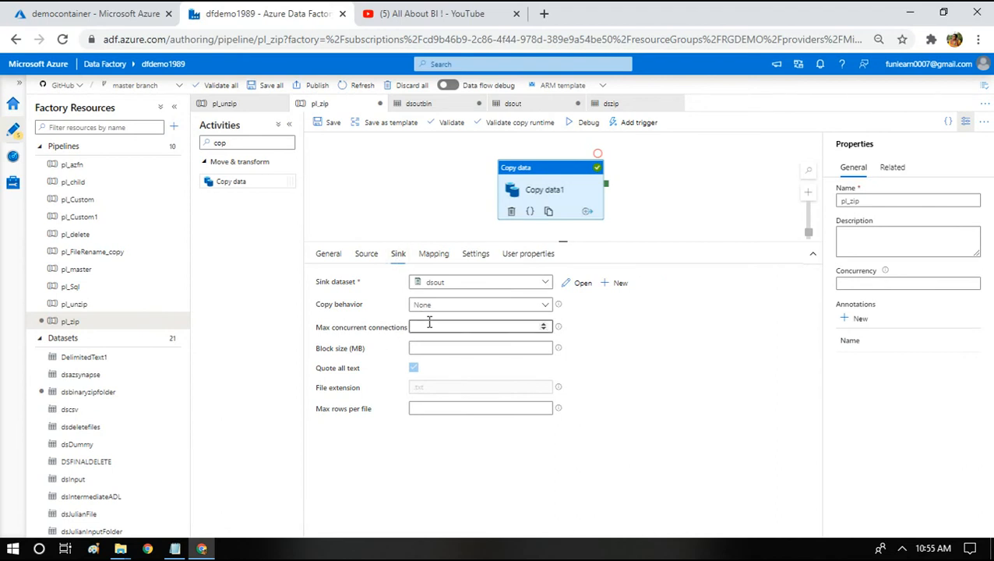
click(580, 285)
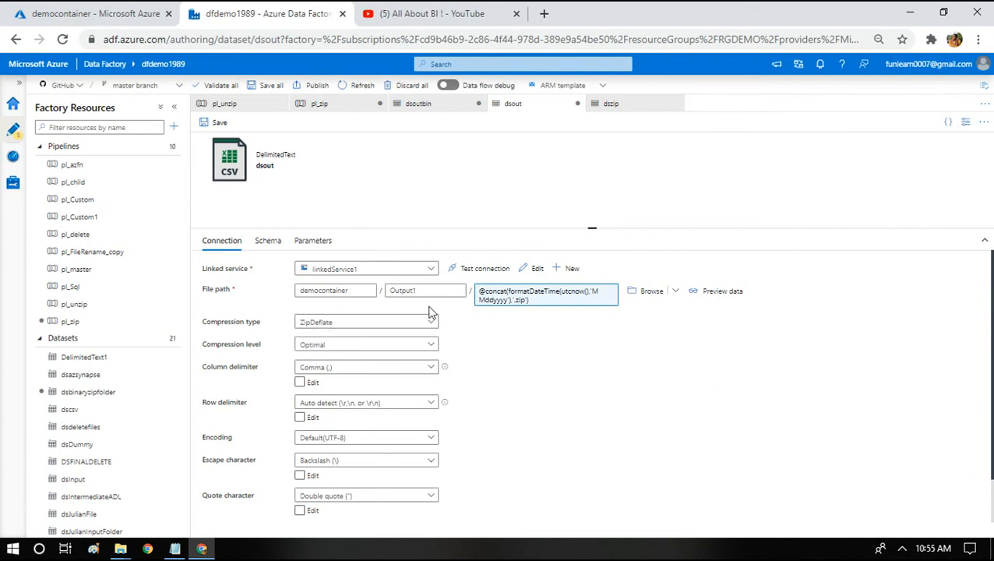
drag(413, 285, 389, 296)
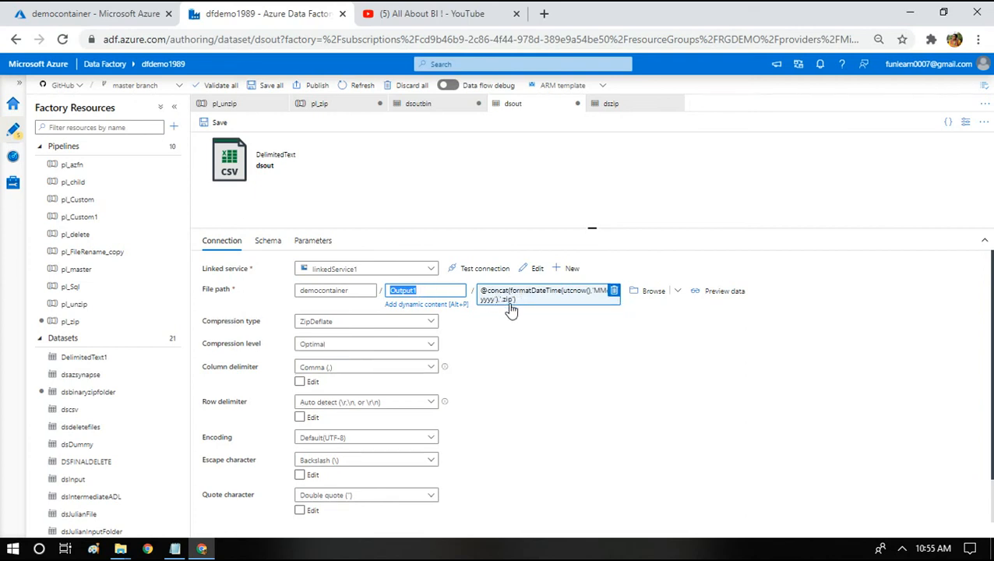
- Inspect the dsout file name expression, highlighting the formatDateTime part and the '.zip' suffix, and close it without changes
click(595, 301)
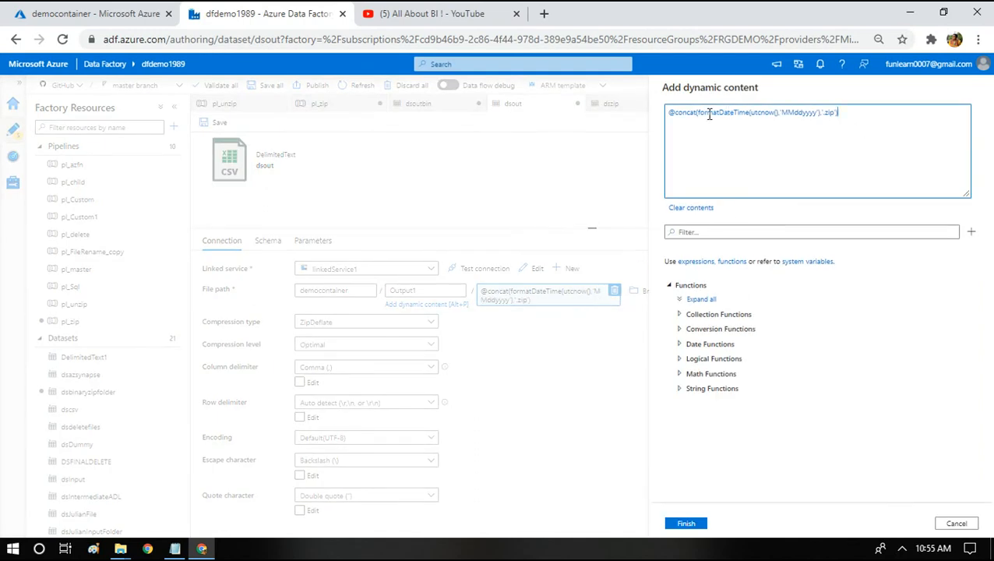
drag(699, 113, 816, 113)
drag(833, 113, 817, 112)
click(863, 134)
click(956, 523)
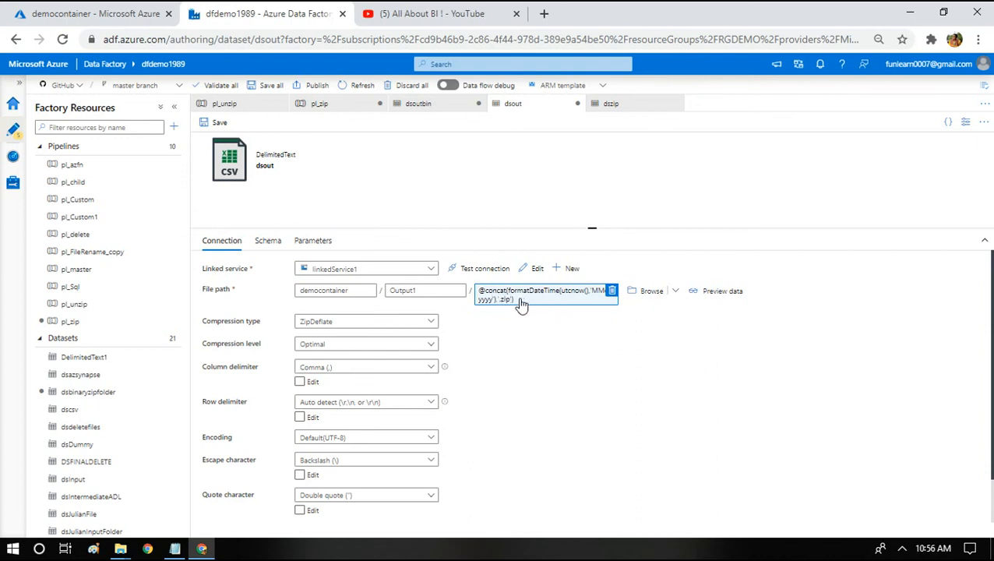
- Open the Output1 folder of democontainer in the Azure portal and widen the Name column to show full file names
click(62, 9)
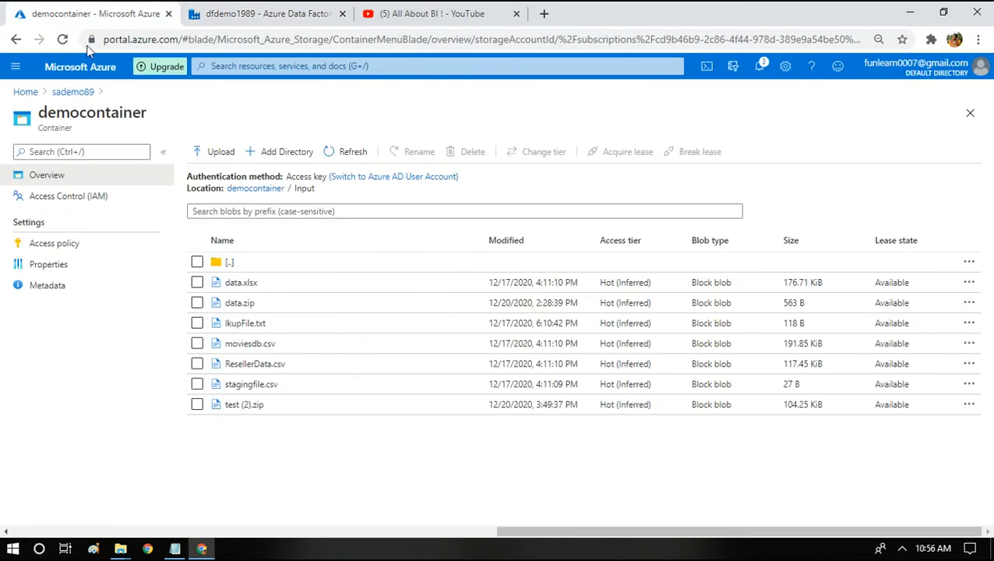
click(248, 194)
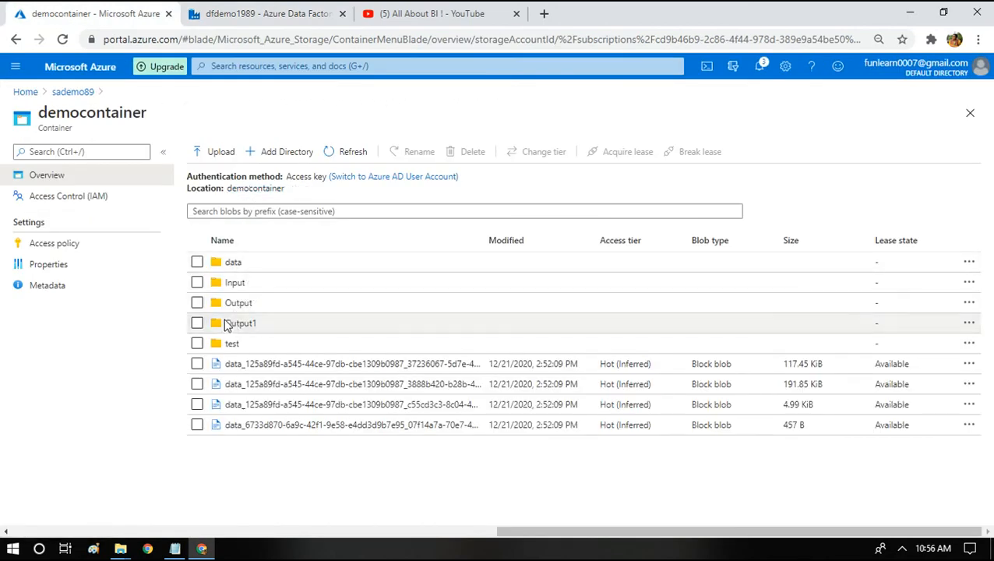
click(229, 323)
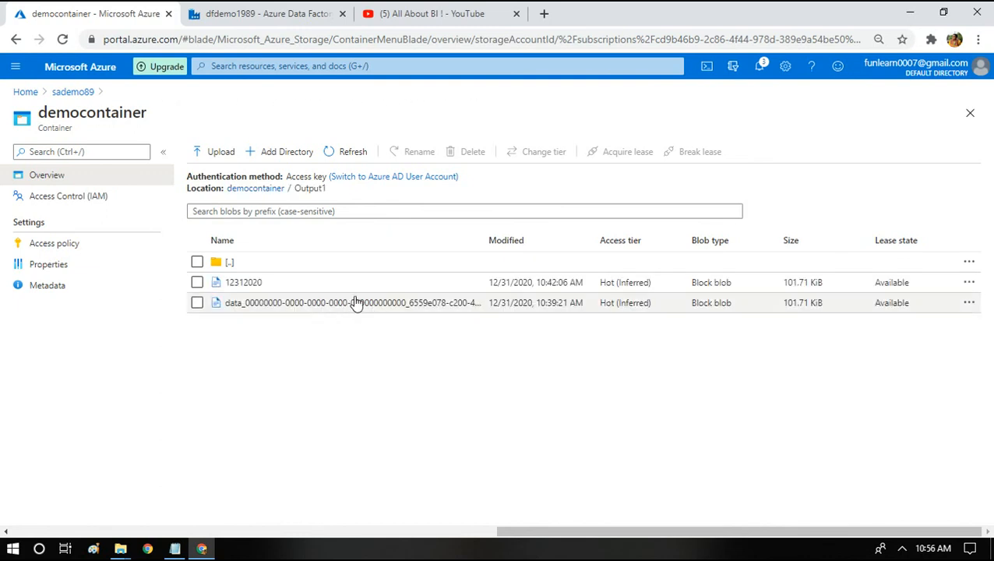
drag(484, 233, 592, 236)
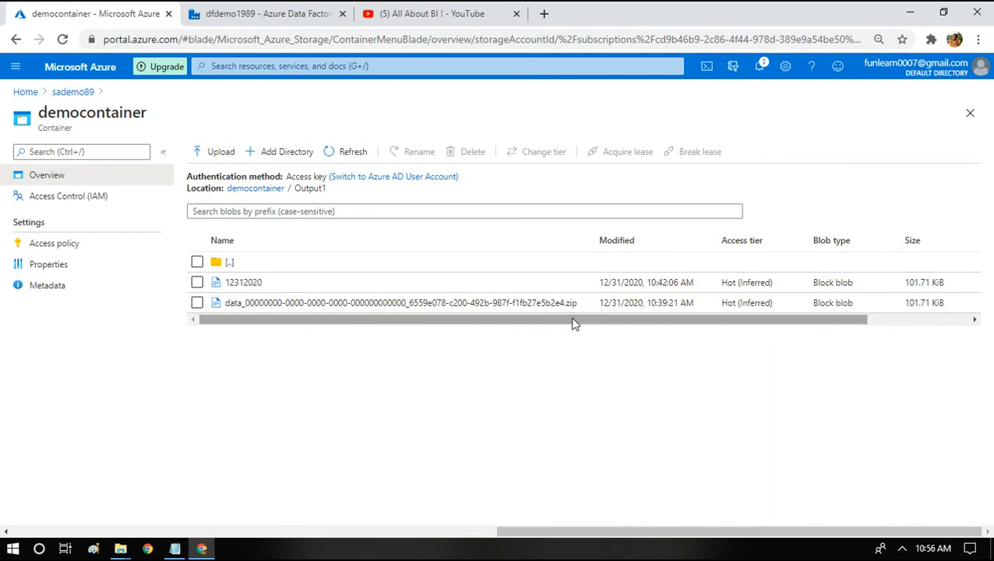
- Return to Data Factory and recheck the dynamic file name expression of the dsout dataset without changing it
click(246, 11)
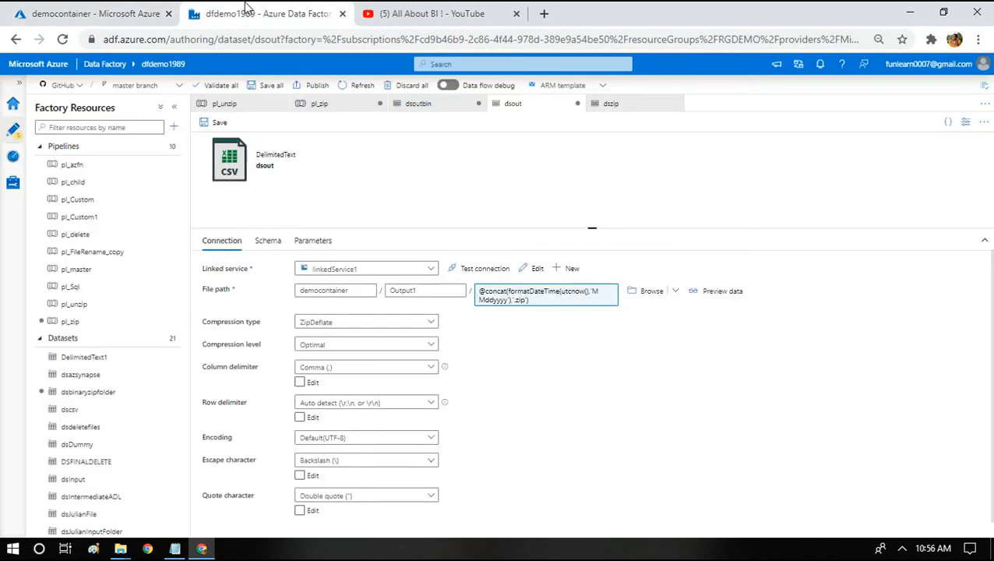
click(571, 300)
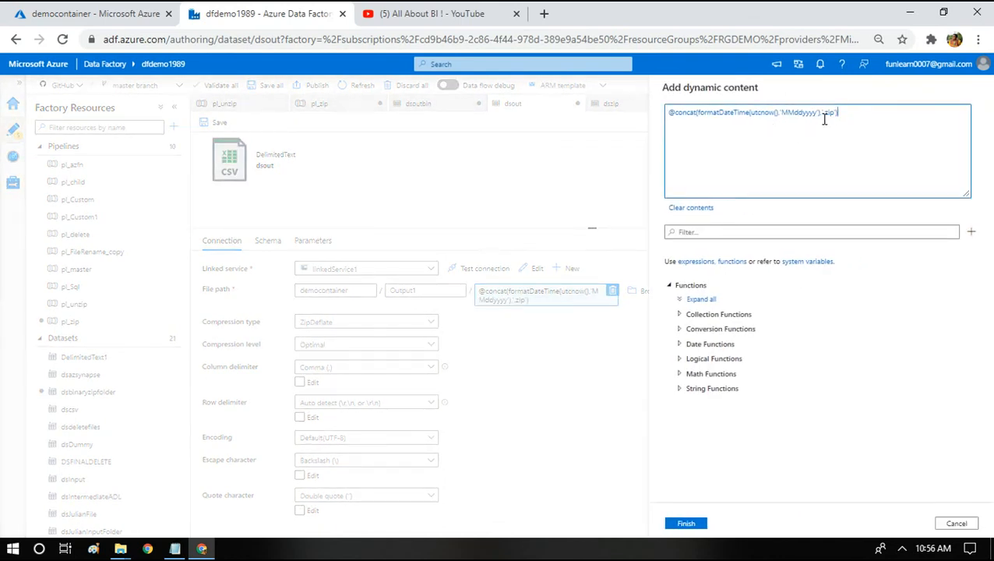
click(957, 523)
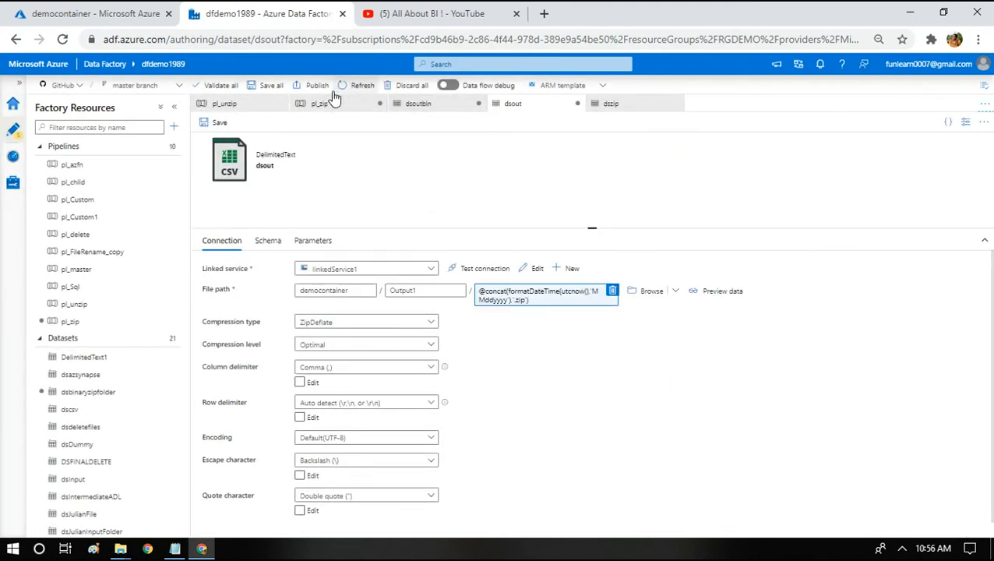
- Run the pl_zip pipeline in debug mode and refresh democontainer's Output1 folder listing once the run is over
click(320, 104)
click(582, 124)
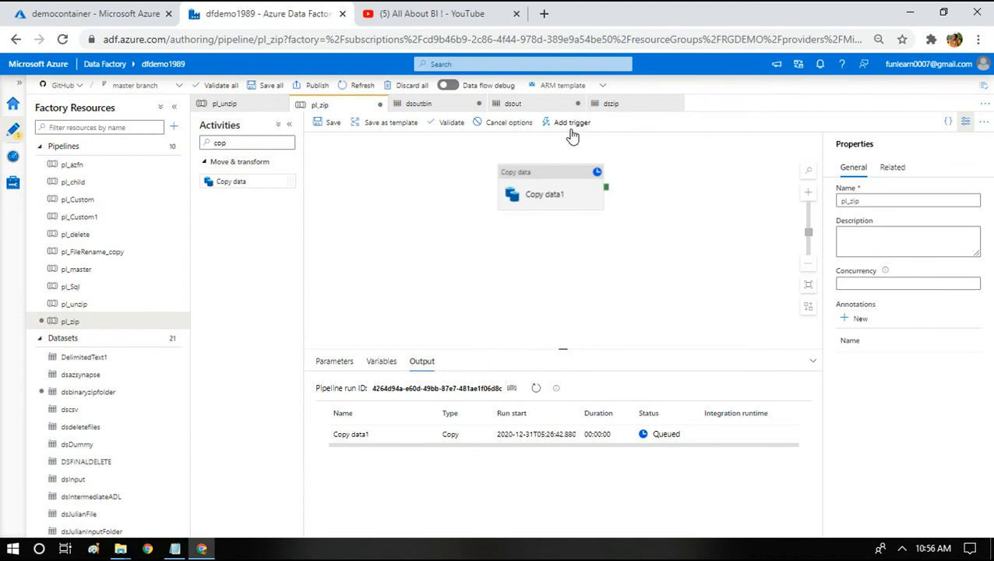
click(902, 549)
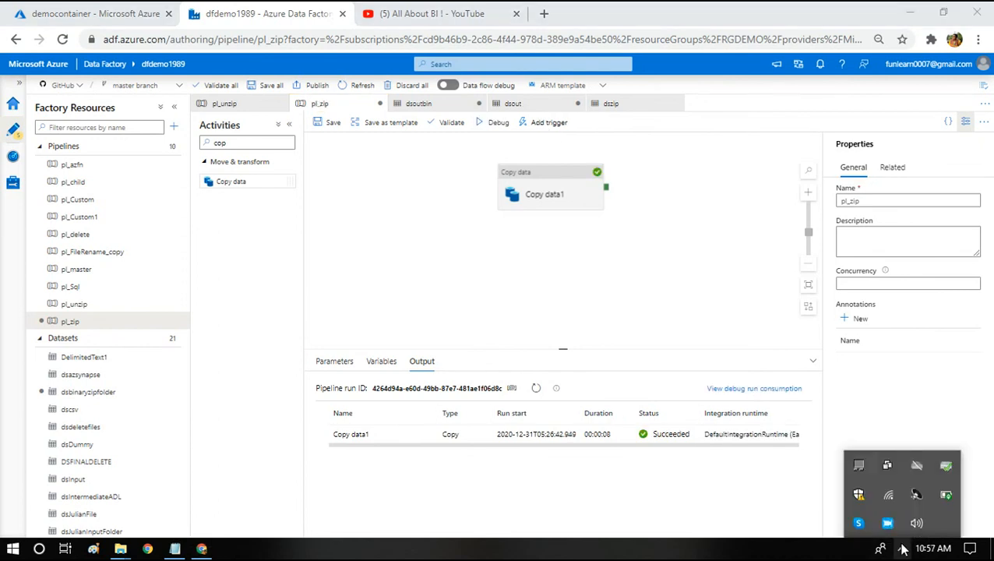
click(644, 315)
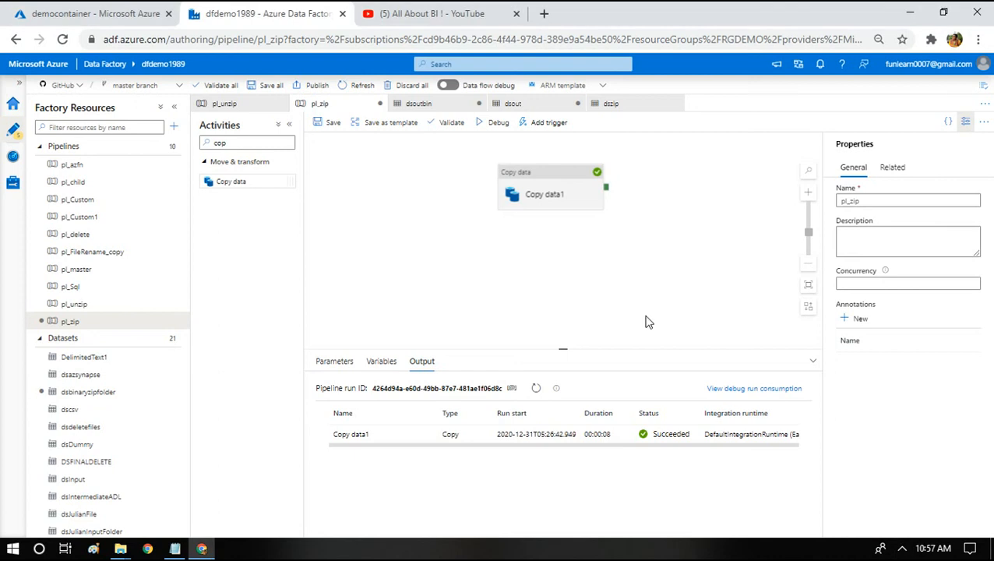
click(32, 11)
click(336, 154)
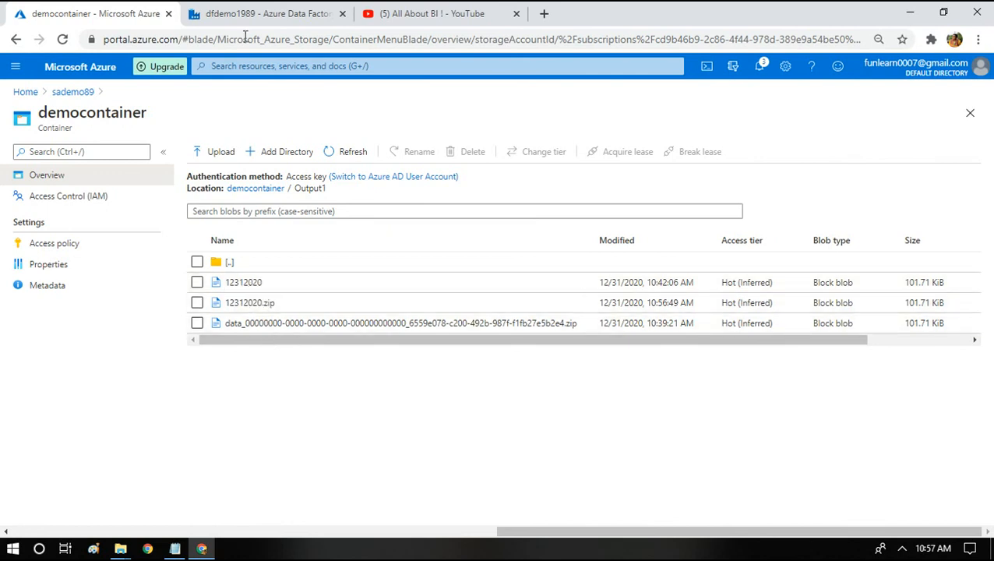
- Reopen the dsout file name expression from the pl_zip copy activity's sink and highlight "concat" and "zip" in it
click(250, 13)
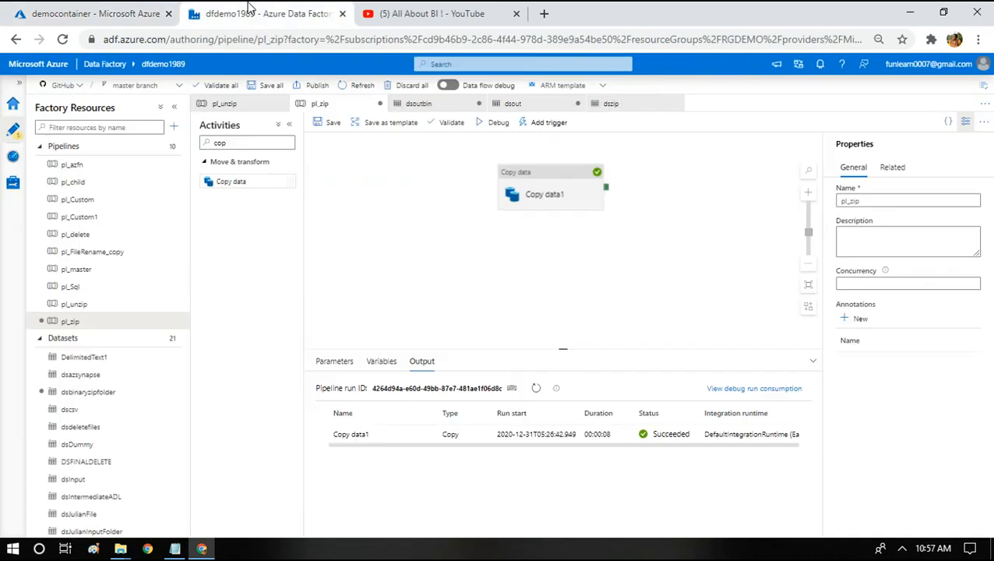
click(520, 176)
click(576, 283)
click(545, 299)
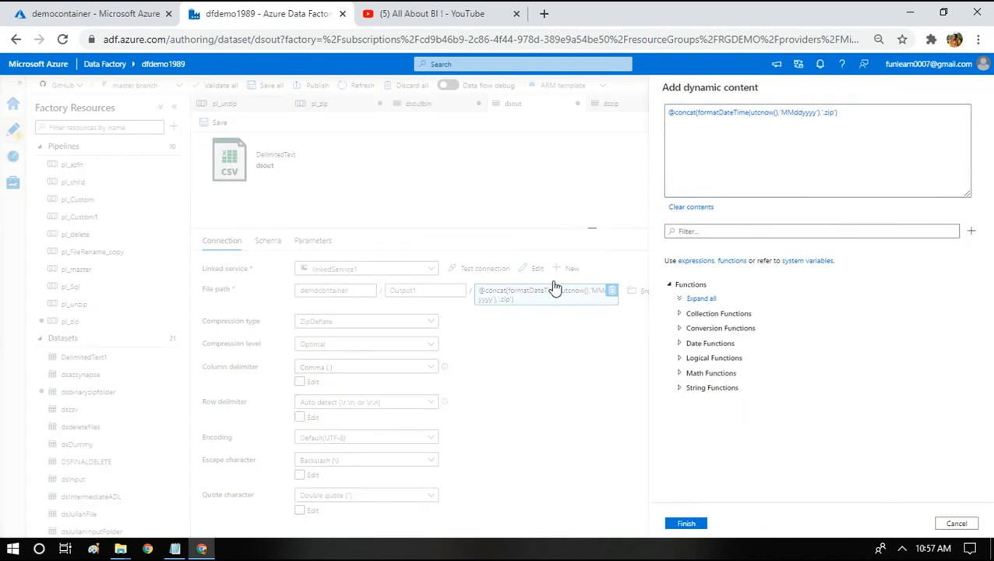
double_click(679, 114)
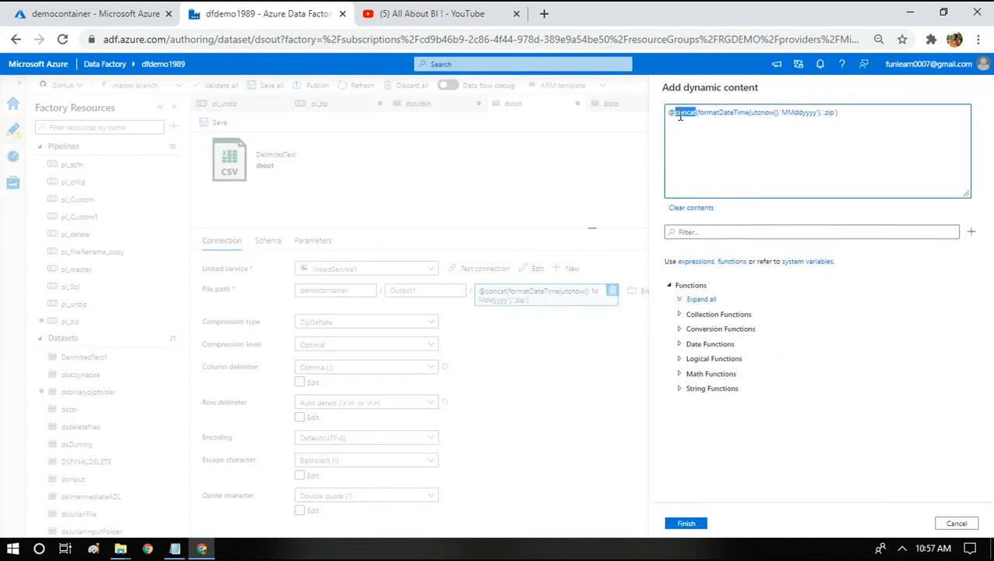
double_click(830, 114)
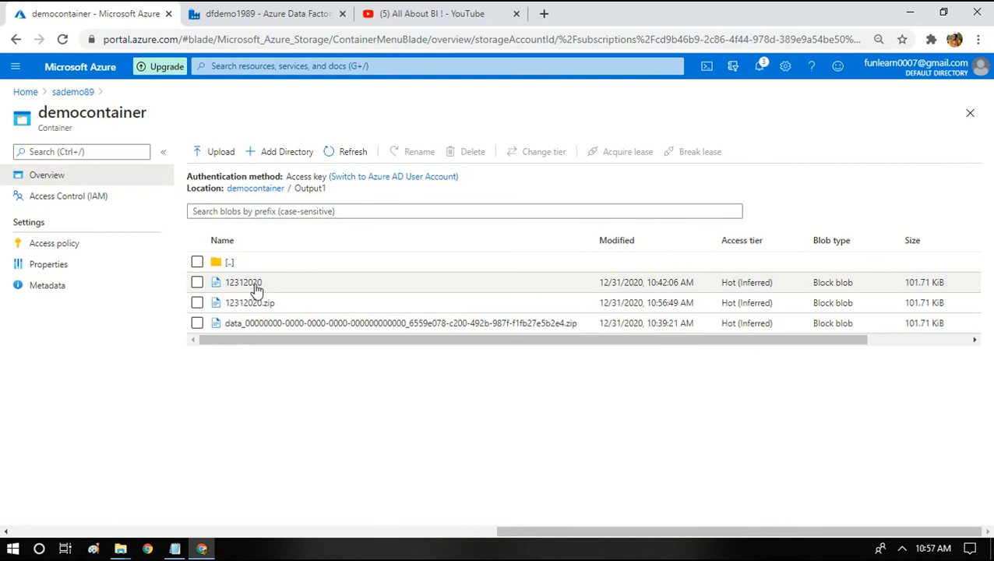
- Highlight the concat function and zip extension in the file name expression again, comparing them with the Output1 files
click(238, 10)
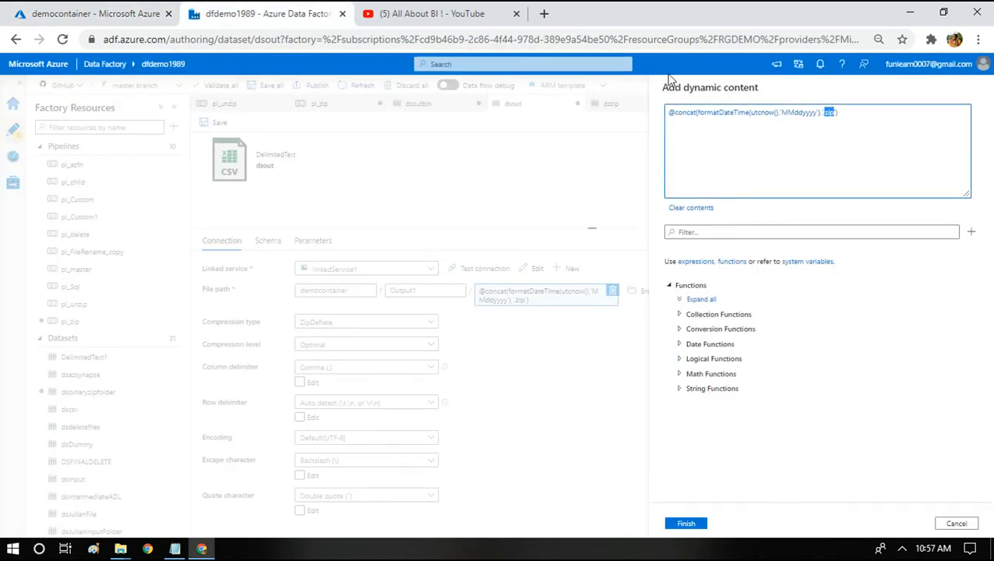
click(684, 113)
double_click(683, 114)
double_click(828, 111)
click(106, 11)
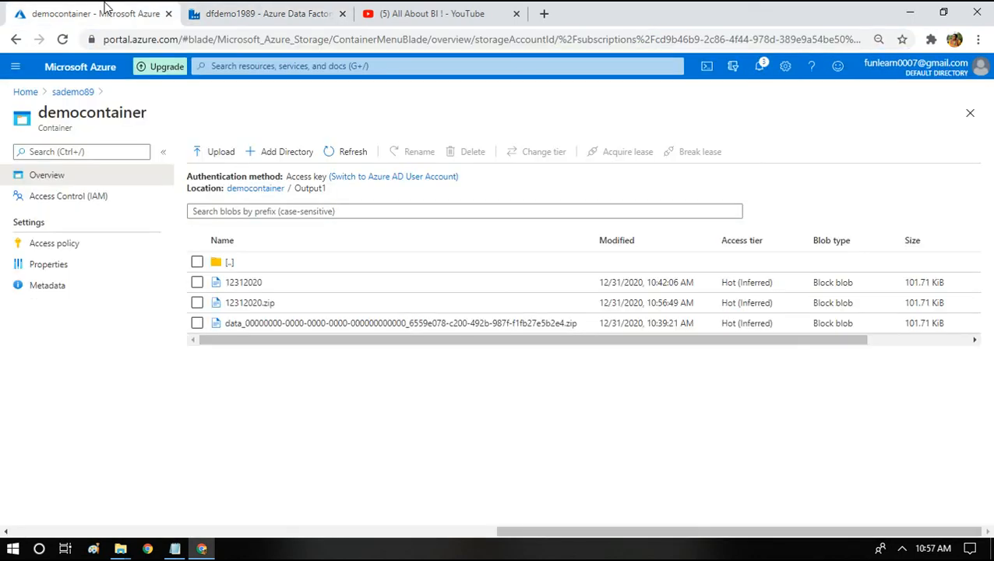